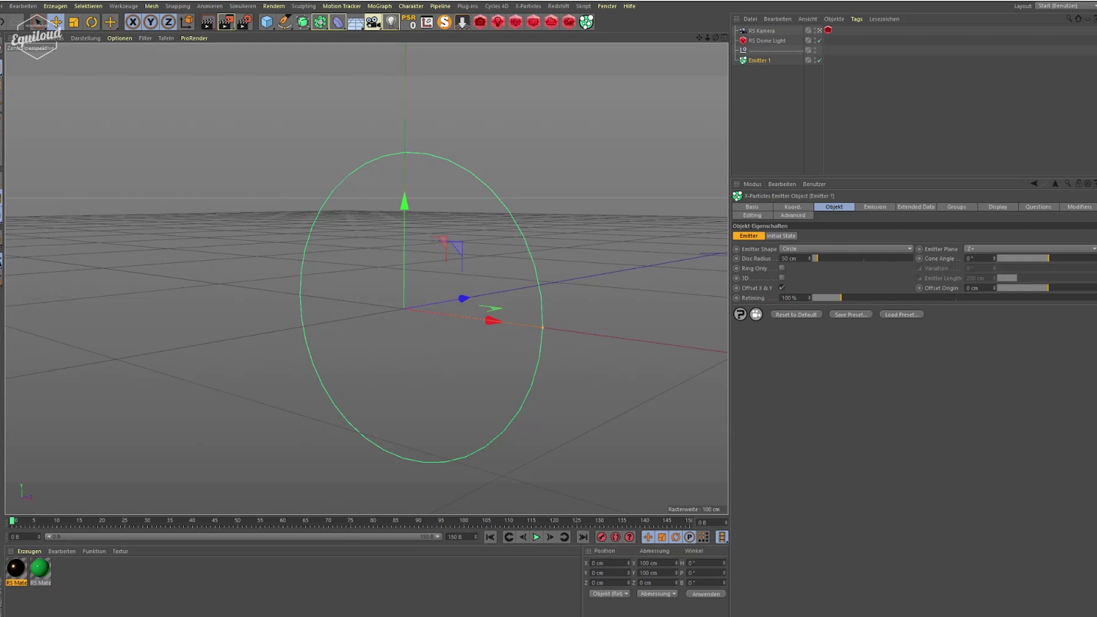
Switch Emitter 1's emitter shape to Sphere with a 20 cm radius
{"action": "left_click", "coordinate": [756, 61]}
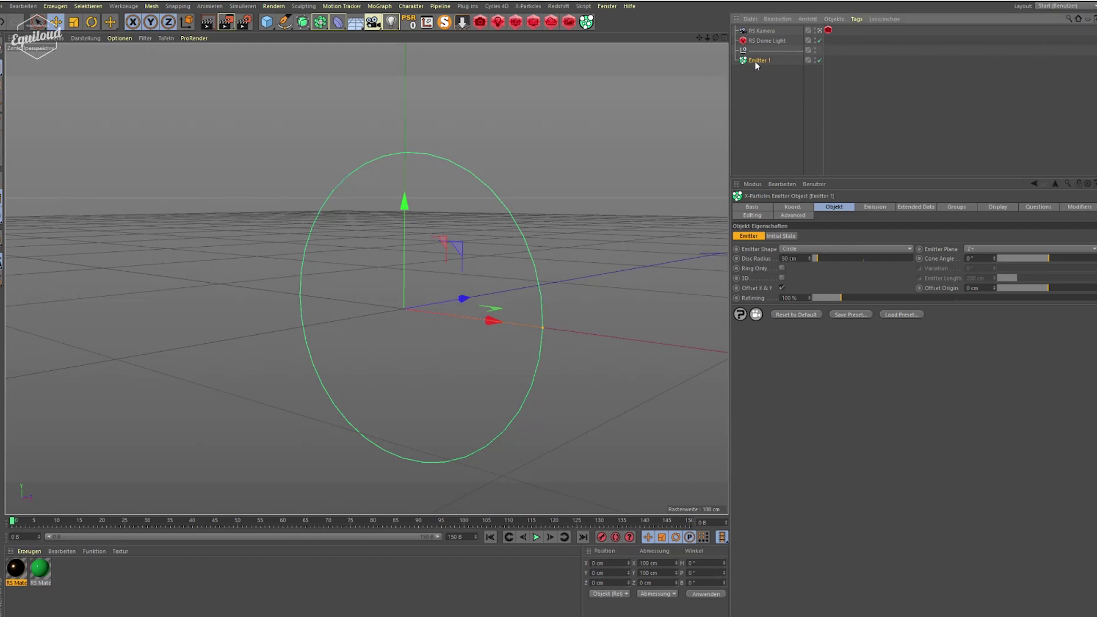
{"action": "left_click", "coordinate": [860, 250]}
{"action": "left_click", "coordinate": [808, 287]}
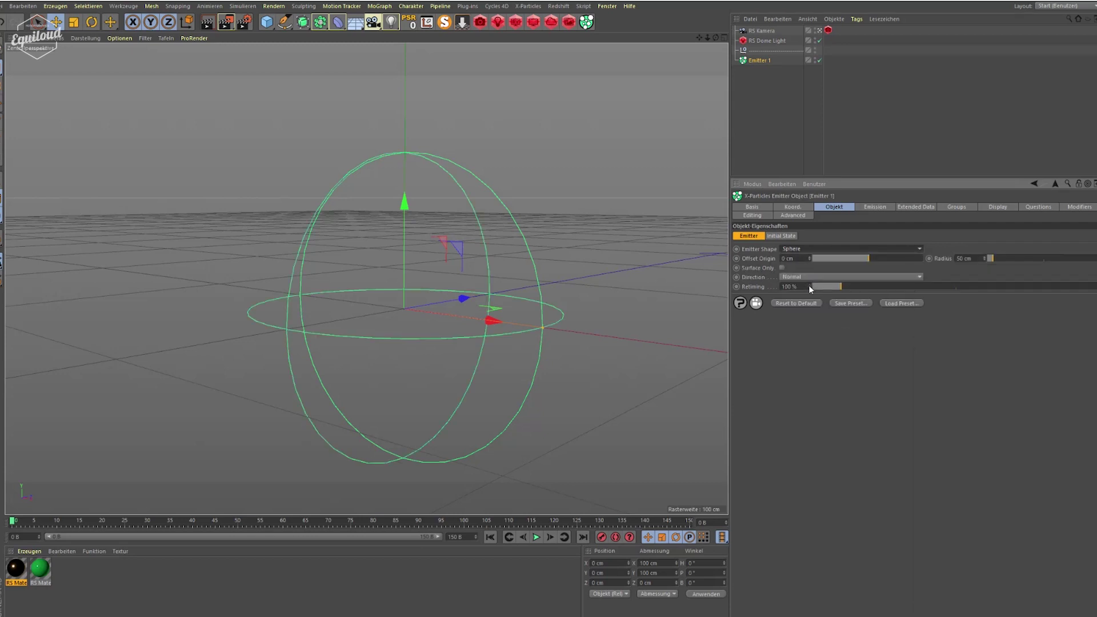
{"action": "left_click", "coordinate": [966, 258]}
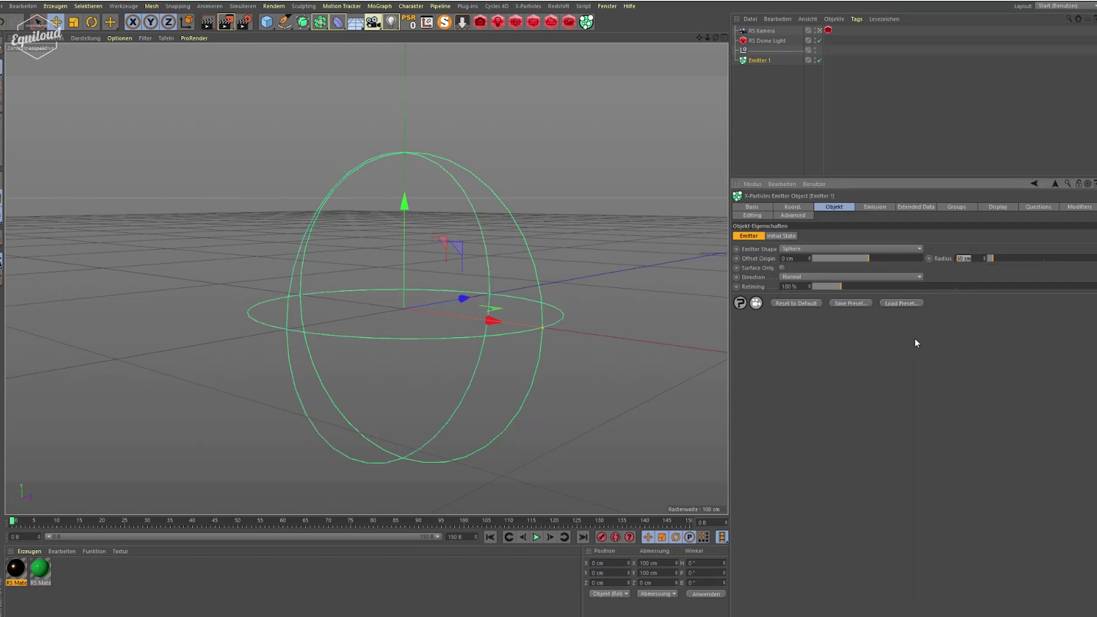
{"action": "type", "text": "20"}
{"action": "key", "text": "Return"}
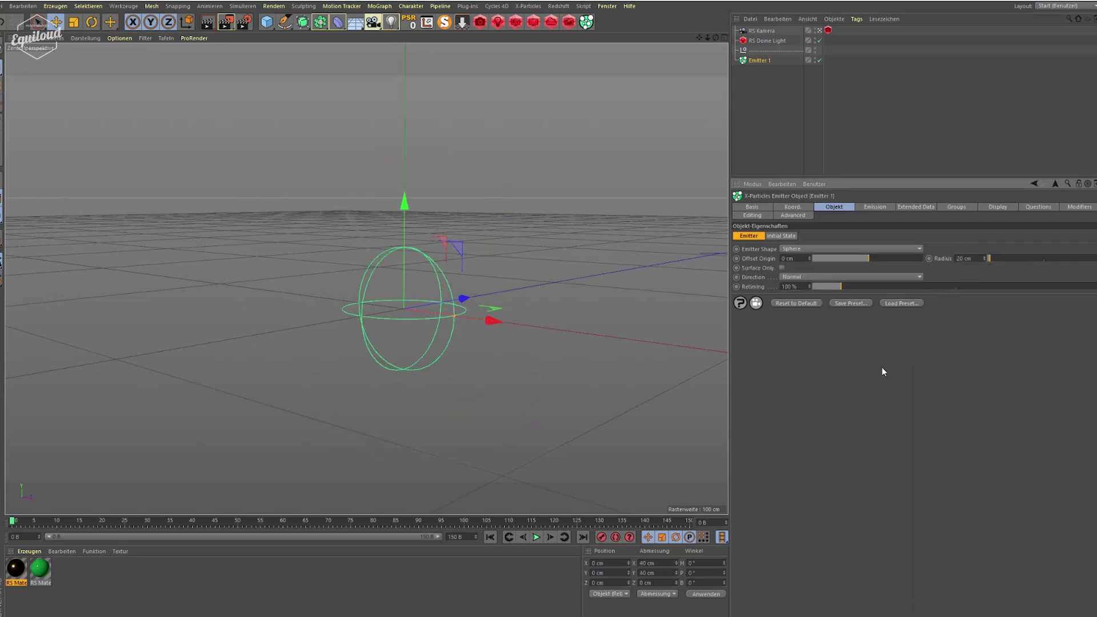
Set Emitter 1's emission mode to Shot with a shot count of 50
{"action": "left_click", "coordinate": [866, 209]}
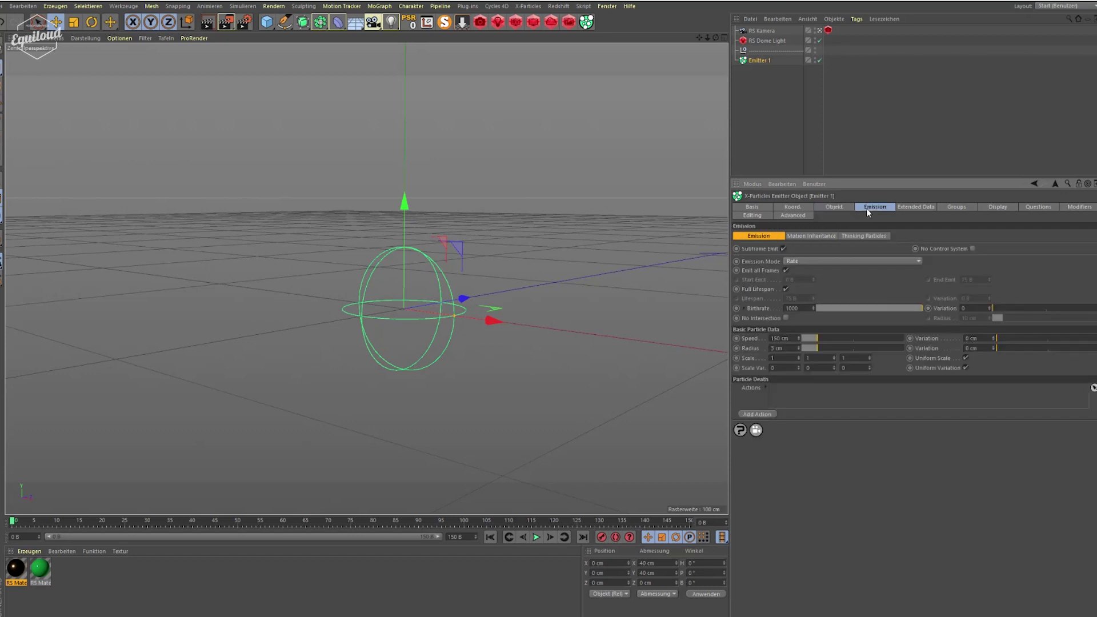
{"action": "left_click", "coordinate": [808, 261]}
{"action": "left_click", "coordinate": [805, 289]}
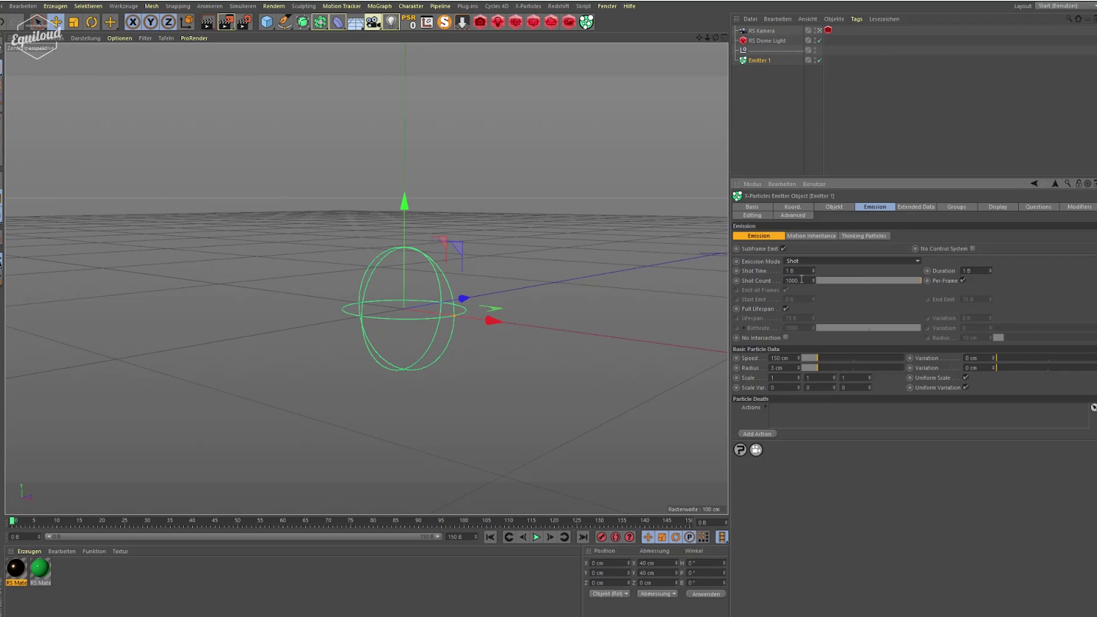
{"action": "double_click", "coordinate": [796, 281]}
{"action": "type", "text": "50"}
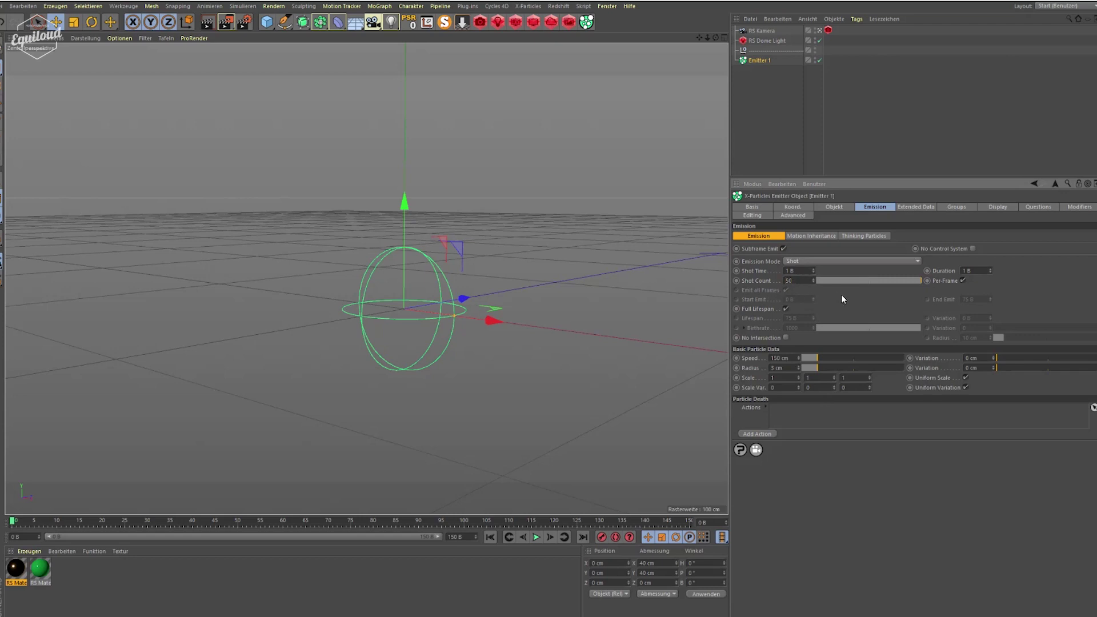
{"action": "key", "text": "Return"}
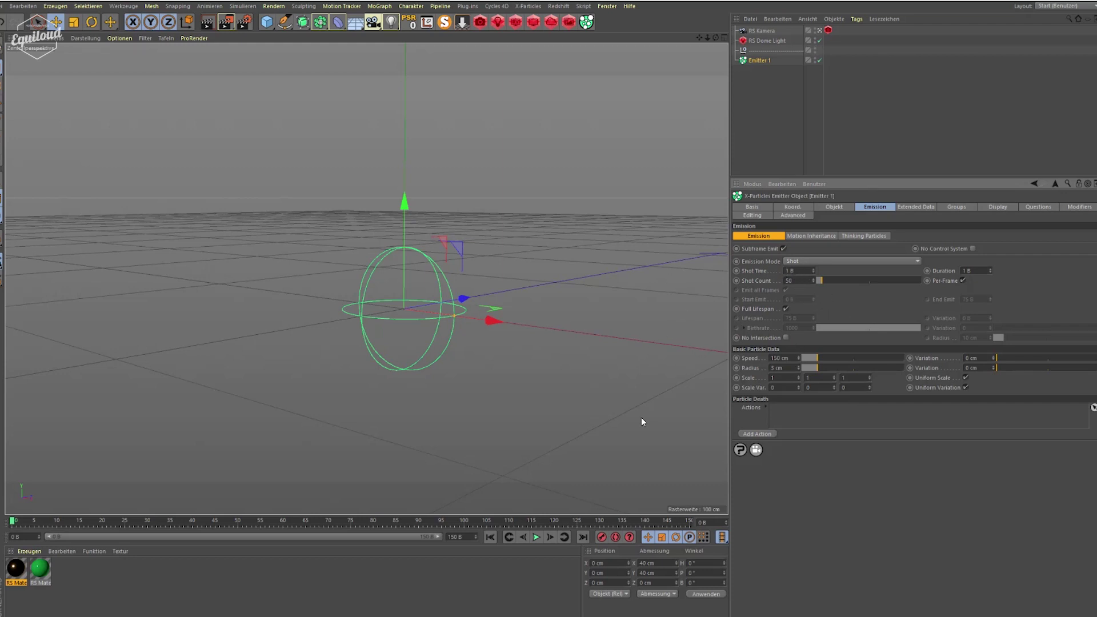
Zoom out, play back the 50-particle burst, then rewind to frame 0
{"action": "mouse_move", "coordinate": [708, 38]}
{"action": "left_mouse_down"}
{"action": "mouse_move", "coordinate": [691, 38]}
{"action": "mouse_move", "coordinate": [708, 37]}
{"action": "left_mouse_up"}
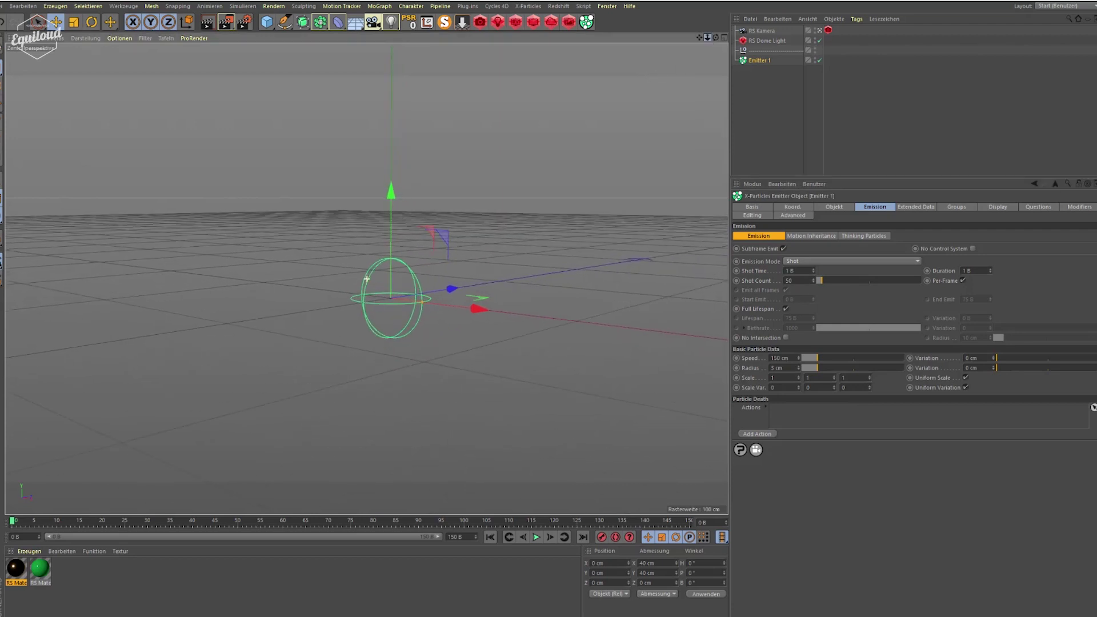
{"action": "left_click", "coordinate": [536, 537]}
{"action": "left_click", "coordinate": [536, 537]}
{"action": "left_click", "coordinate": [490, 537]}
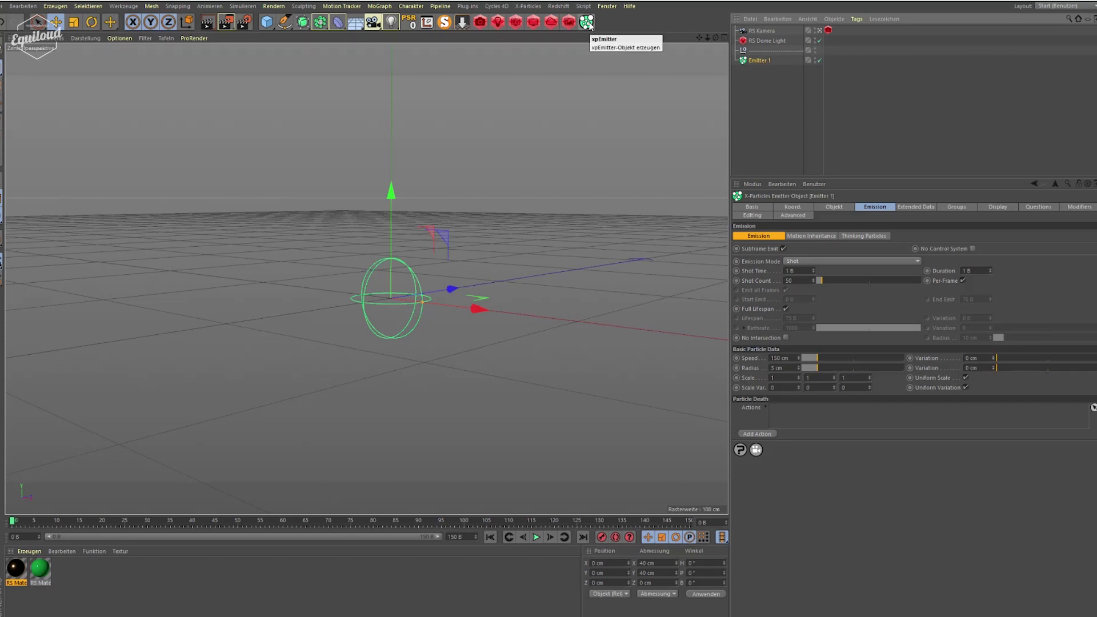
Add a second xpEmitter below Emitter 1 and rename it 'Spawn'
{"action": "left_click", "coordinate": [587, 22]}
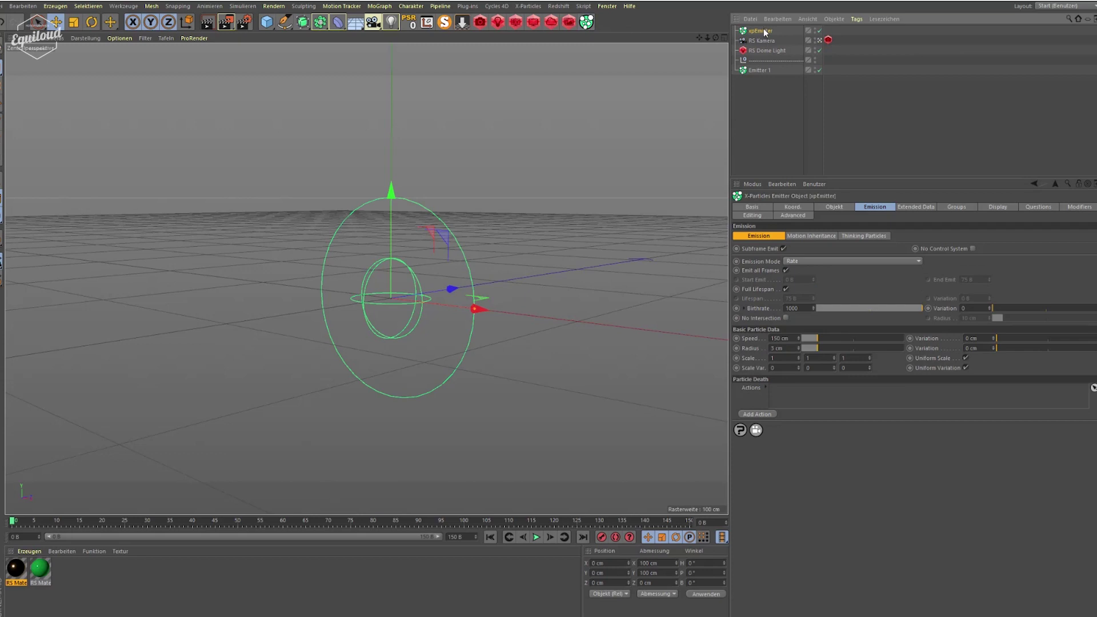
{"action": "left_click_drag", "start_coordinate": [758, 87], "coordinate": [760, 75]}
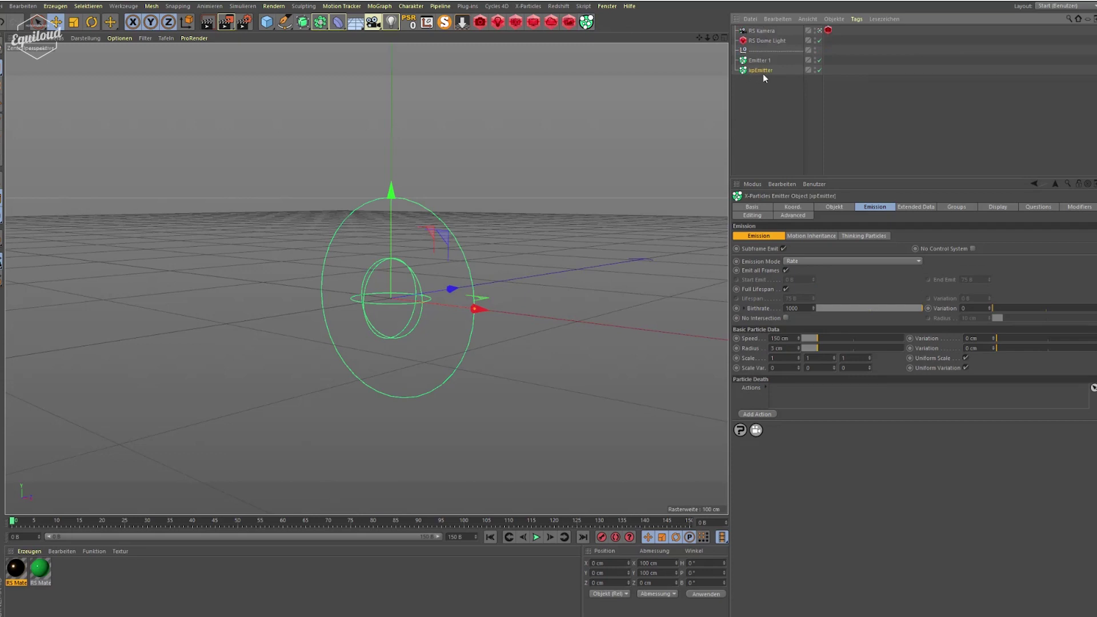
{"action": "double_click", "coordinate": [763, 72]}
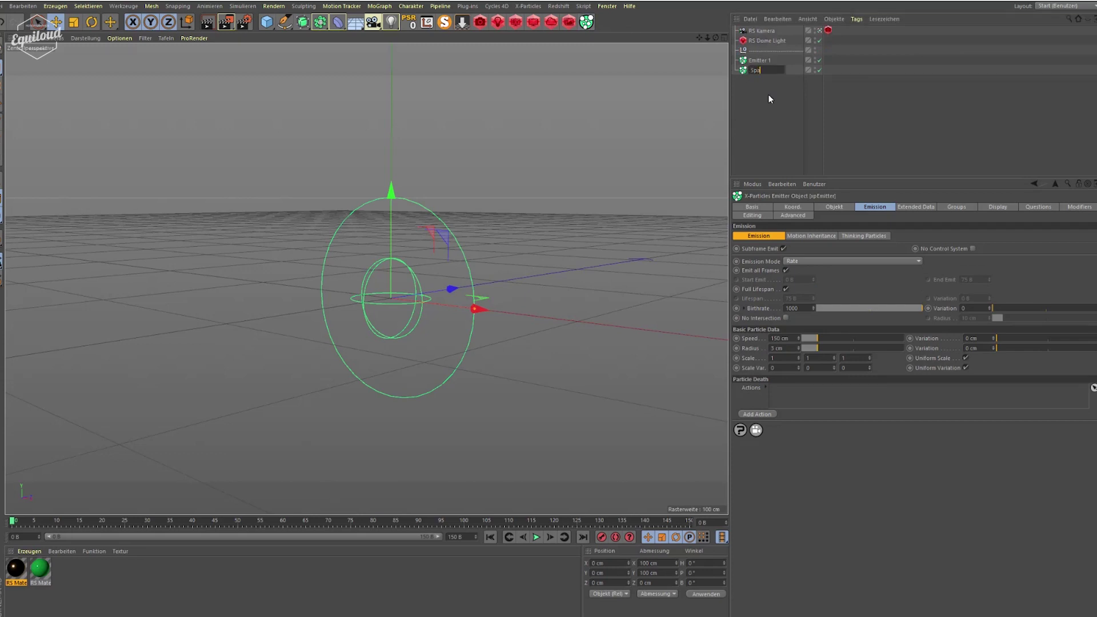
{"action": "type", "text": "Spawn"}
{"action": "key", "text": "Return"}
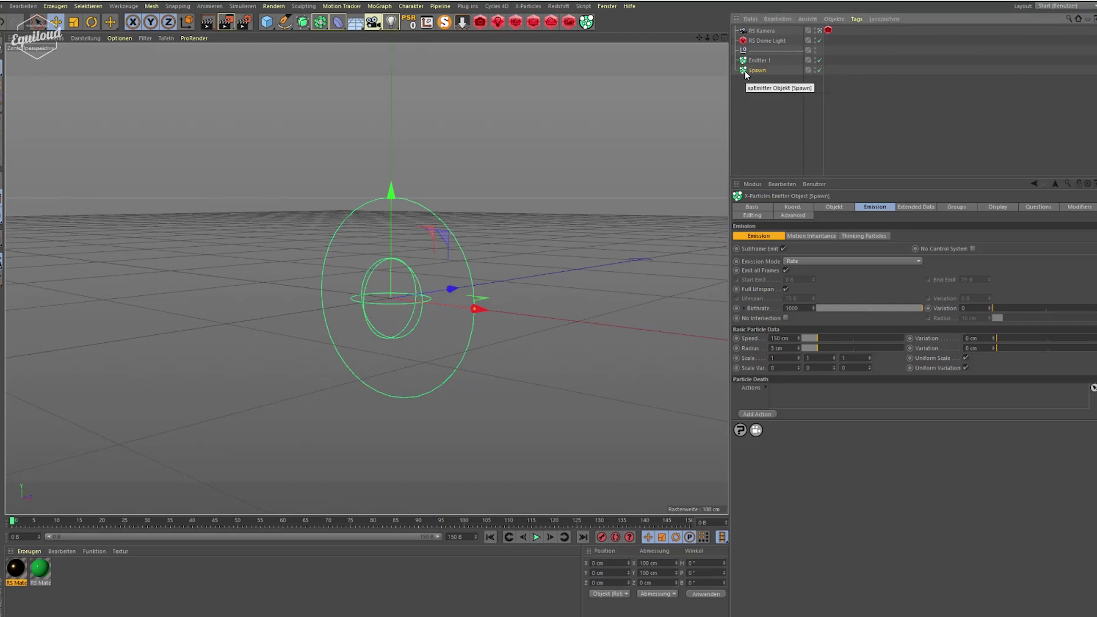
Add an xpSpawn modifier from X-Particles > Modifiers > Generate and place it below Spawn
{"action": "left_click", "coordinate": [528, 6]}
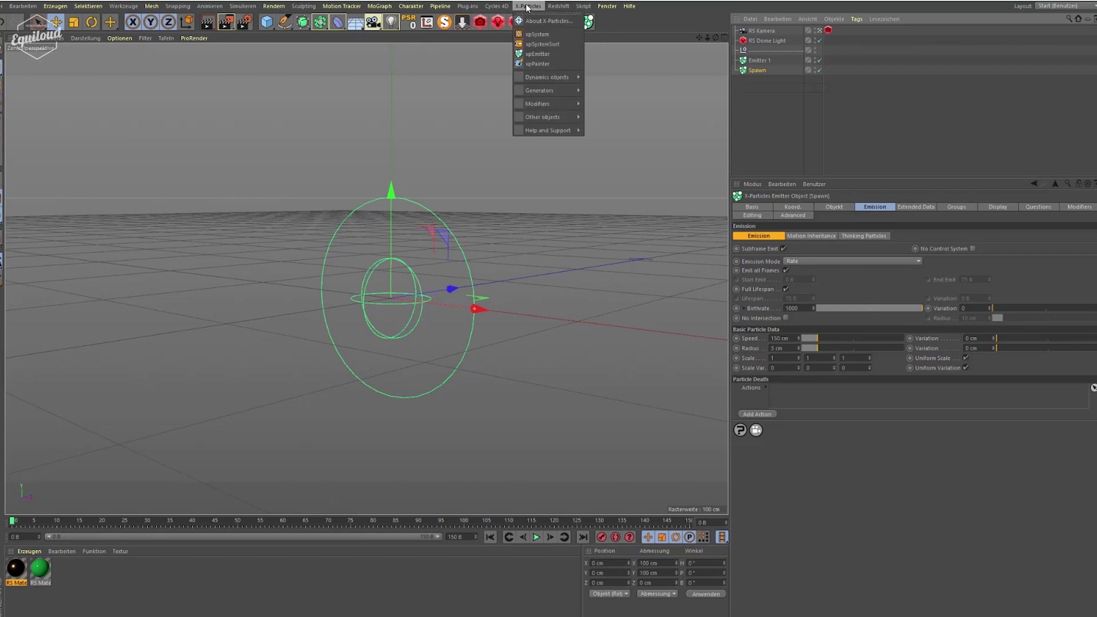
{"action": "mouse_move", "coordinate": [547, 102]}
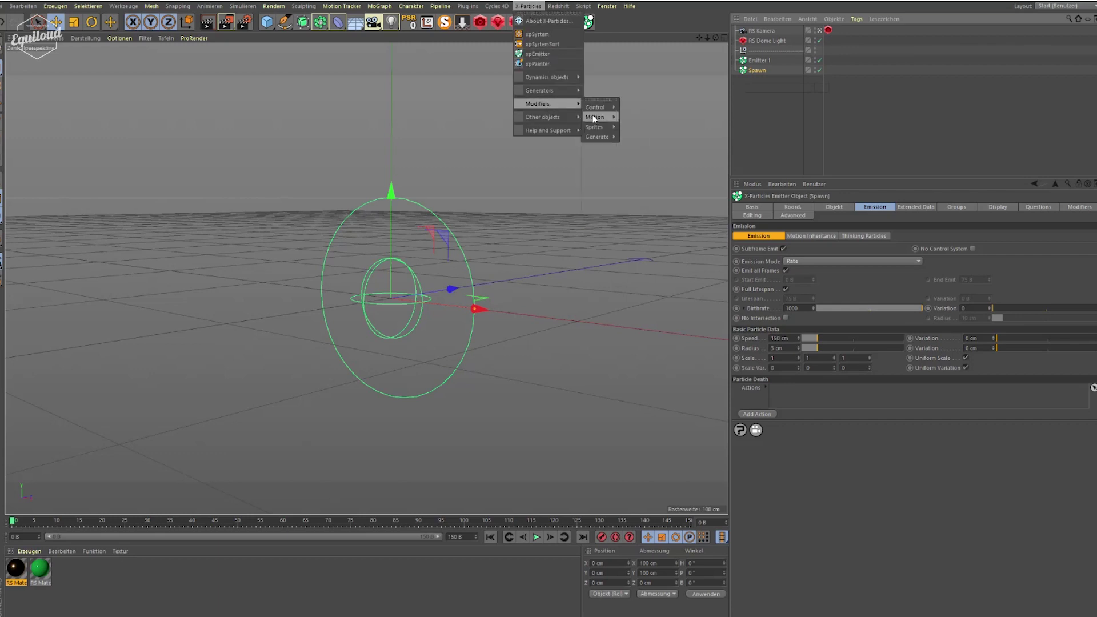
{"action": "mouse_move", "coordinate": [598, 136]}
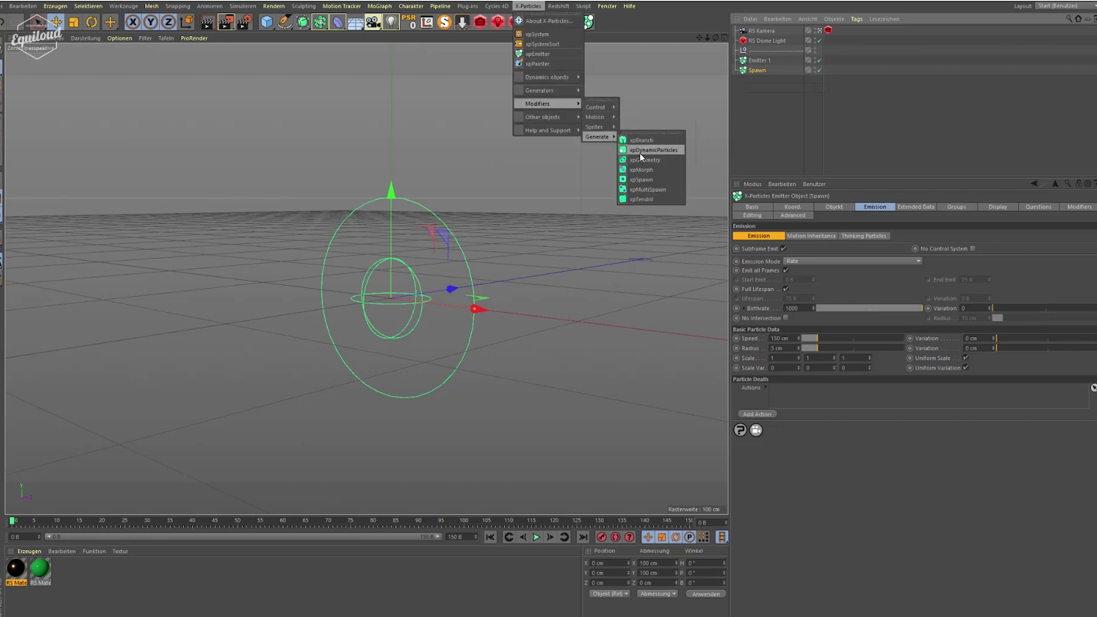
{"action": "left_click", "coordinate": [641, 179]}
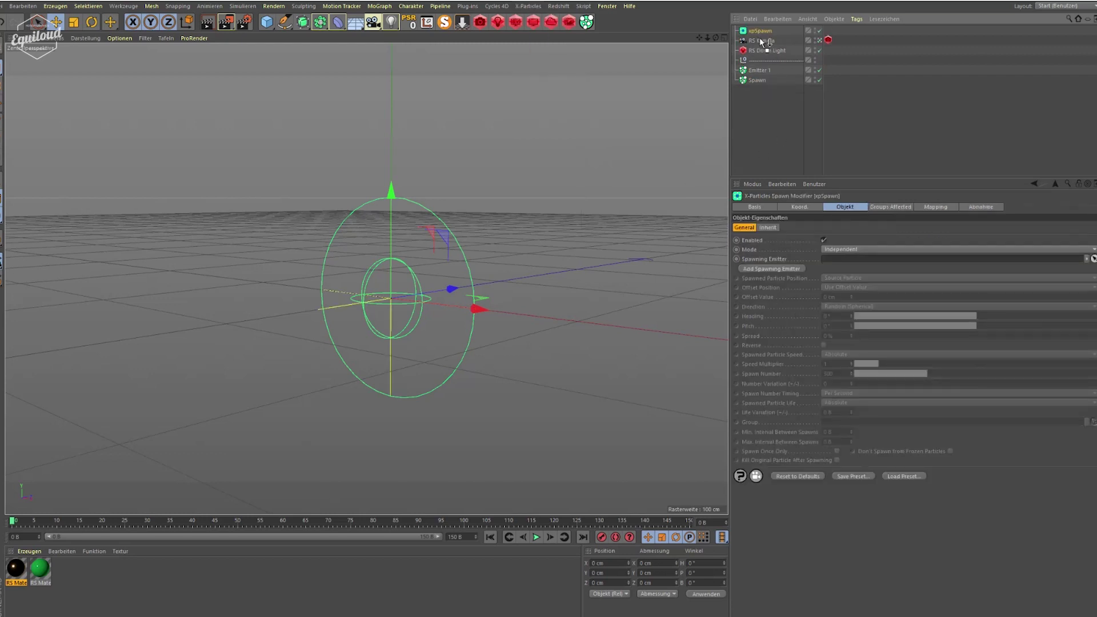
{"action": "left_click_drag", "start_coordinate": [761, 40], "coordinate": [750, 88]}
Link the Spawn emitter as xpSpawn's spawning emitter, keeping Spawn Number at 300
{"action": "left_click", "coordinate": [759, 70]}
{"action": "left_click_drag", "start_coordinate": [776, 126], "coordinate": [835, 261]}
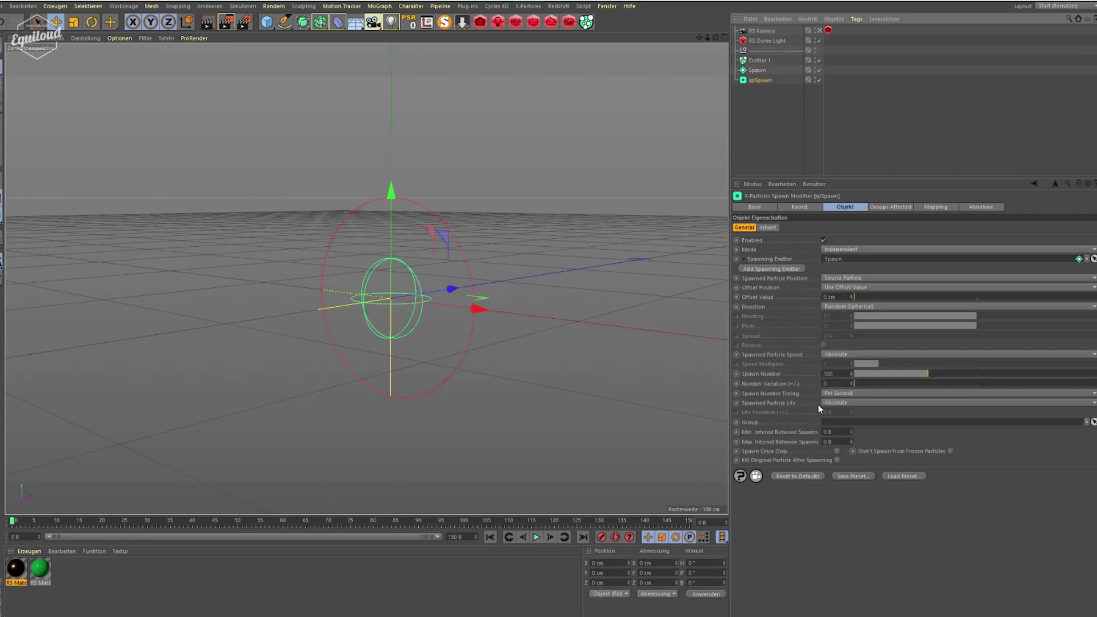
{"action": "double_click", "coordinate": [842, 372]}
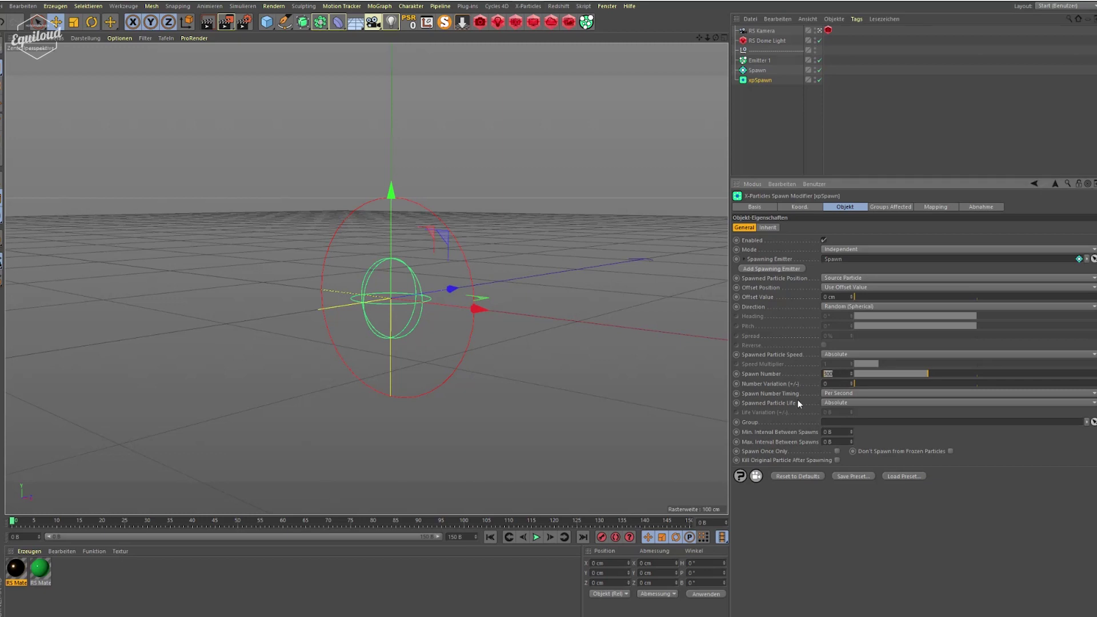
{"action": "left_click", "coordinate": [794, 544]}
Set the Spawn emitter's display particle colour to blue (hue 220°)
{"action": "left_click", "coordinate": [754, 69]}
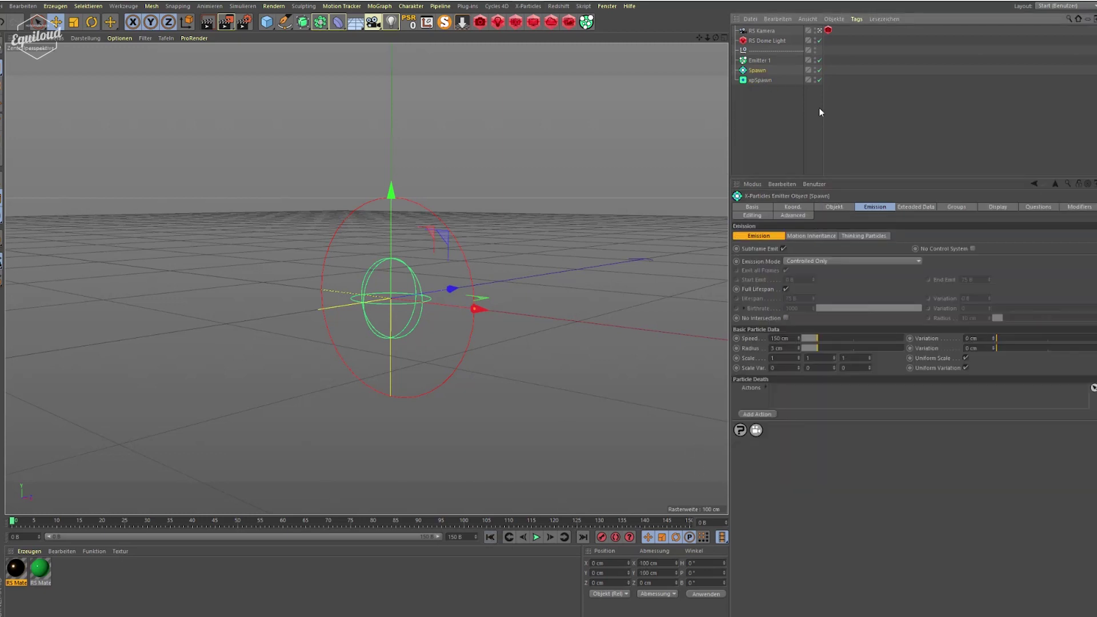
{"action": "left_click", "coordinate": [997, 206]}
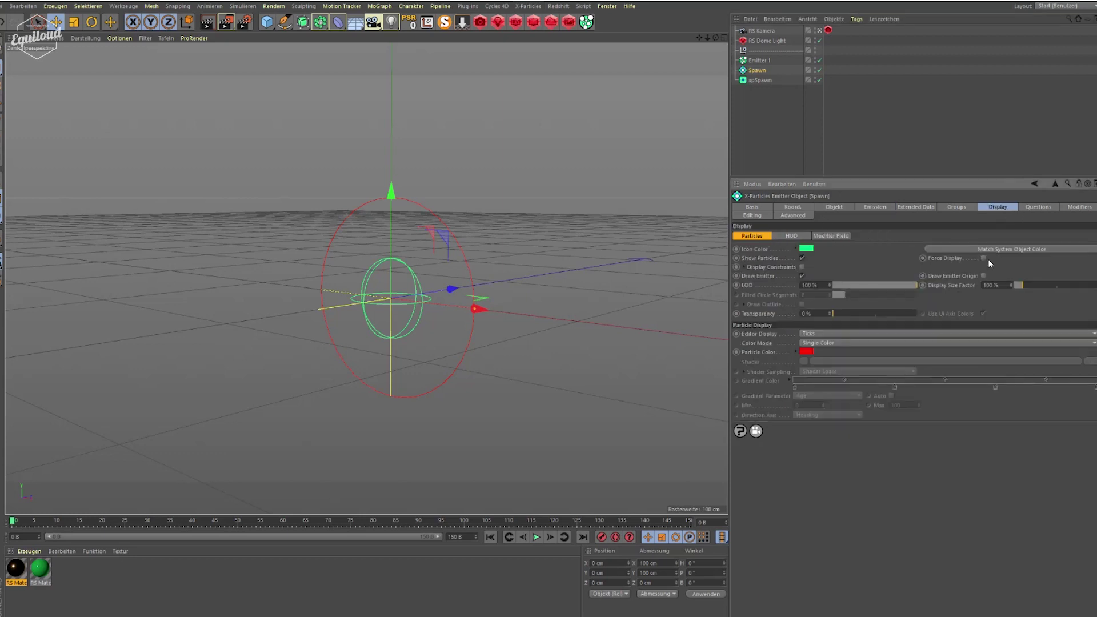
{"action": "left_click", "coordinate": [806, 351]}
{"action": "left_click", "coordinate": [837, 350]}
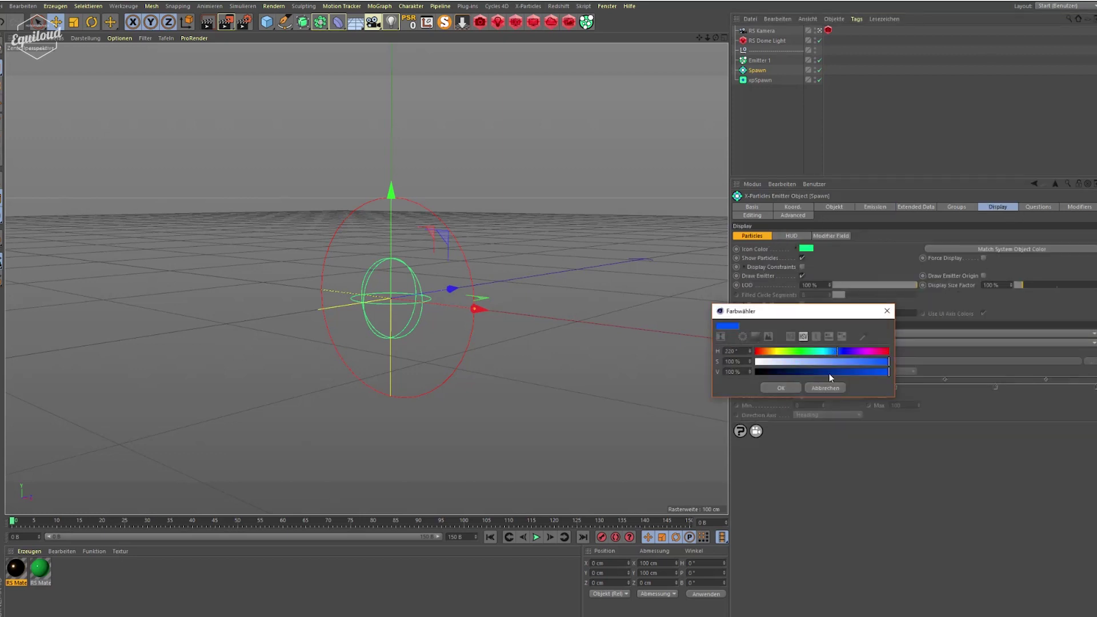
{"action": "left_click", "coordinate": [781, 388]}
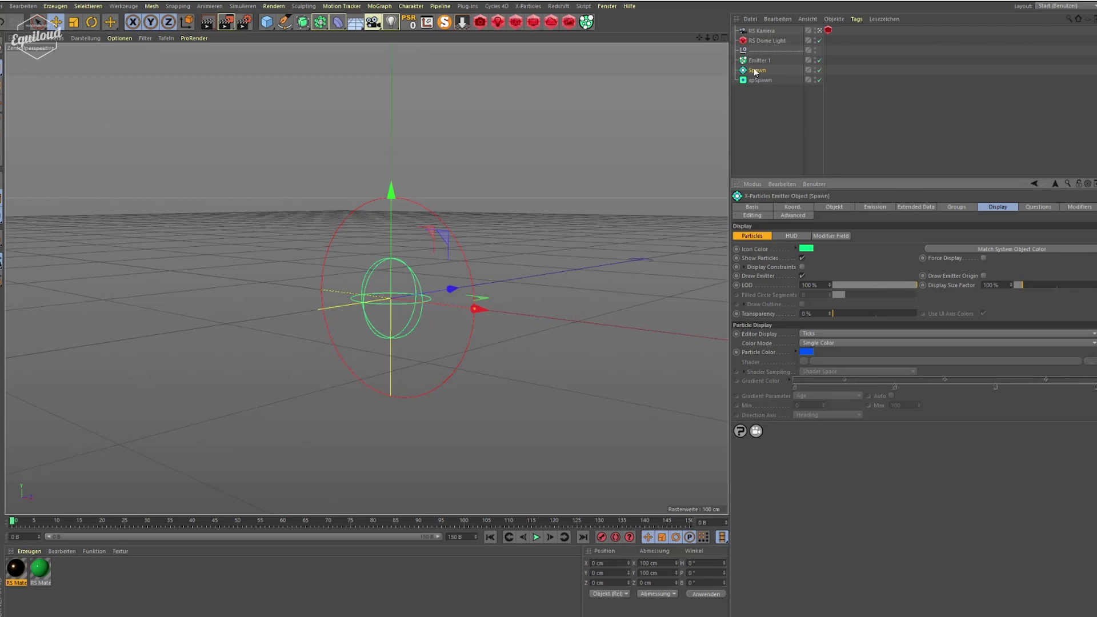
Play the simulation and zoom out to view the blue spawned-particle cloud
{"action": "left_click", "coordinate": [538, 538]}
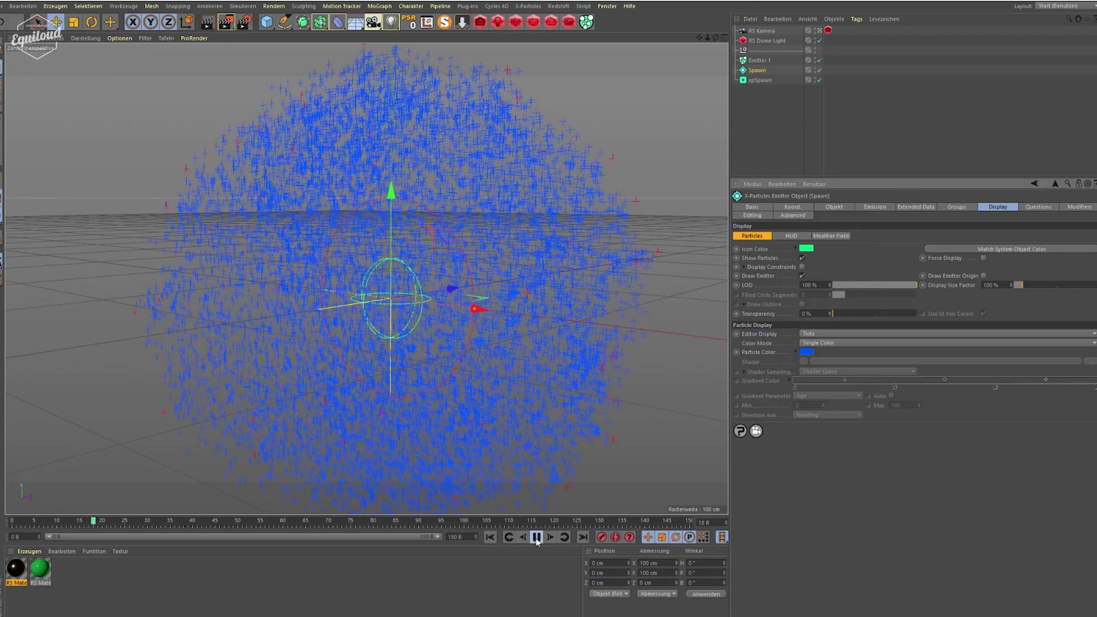
{"action": "left_click", "coordinate": [537, 538]}
{"action": "left_click_drag", "start_coordinate": [706, 37], "coordinate": [713, 143]}
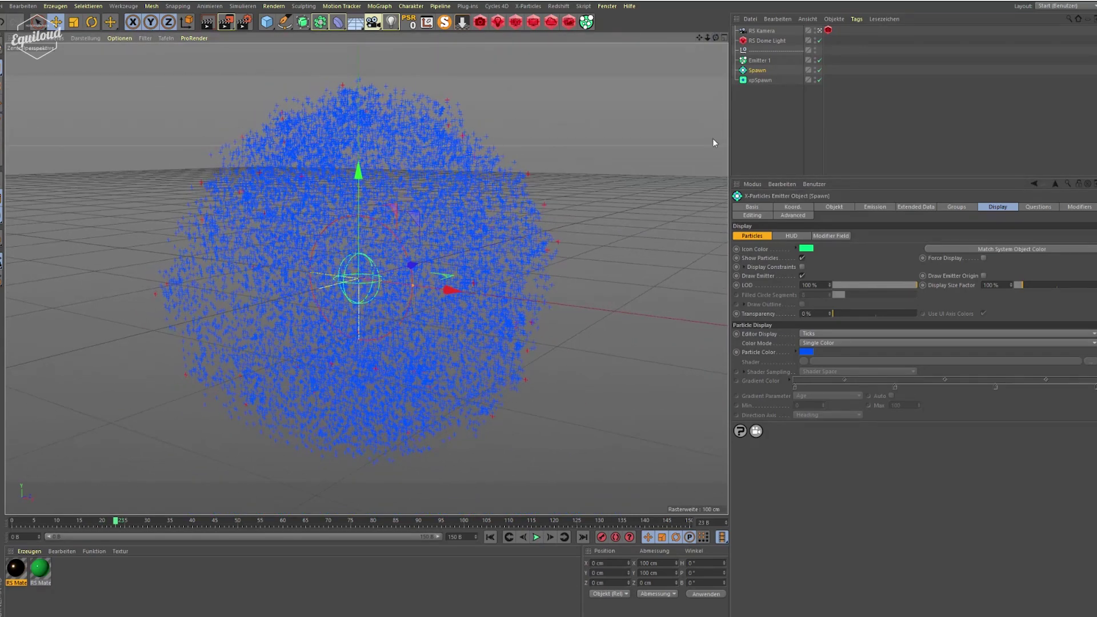
Set the Spawn emitter's particle speed to 0 cm and replay the simulation
{"action": "left_click", "coordinate": [863, 215]}
{"action": "double_click", "coordinate": [780, 339]}
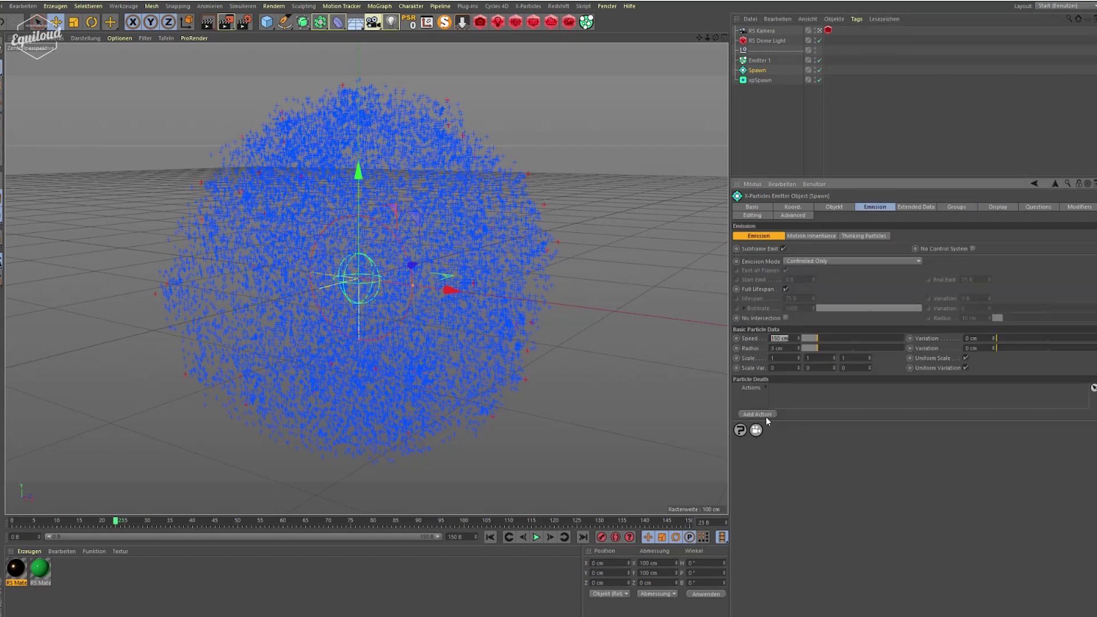
{"action": "type", "text": "0"}
{"action": "key", "text": "Return"}
{"action": "left_click", "coordinate": [490, 537]}
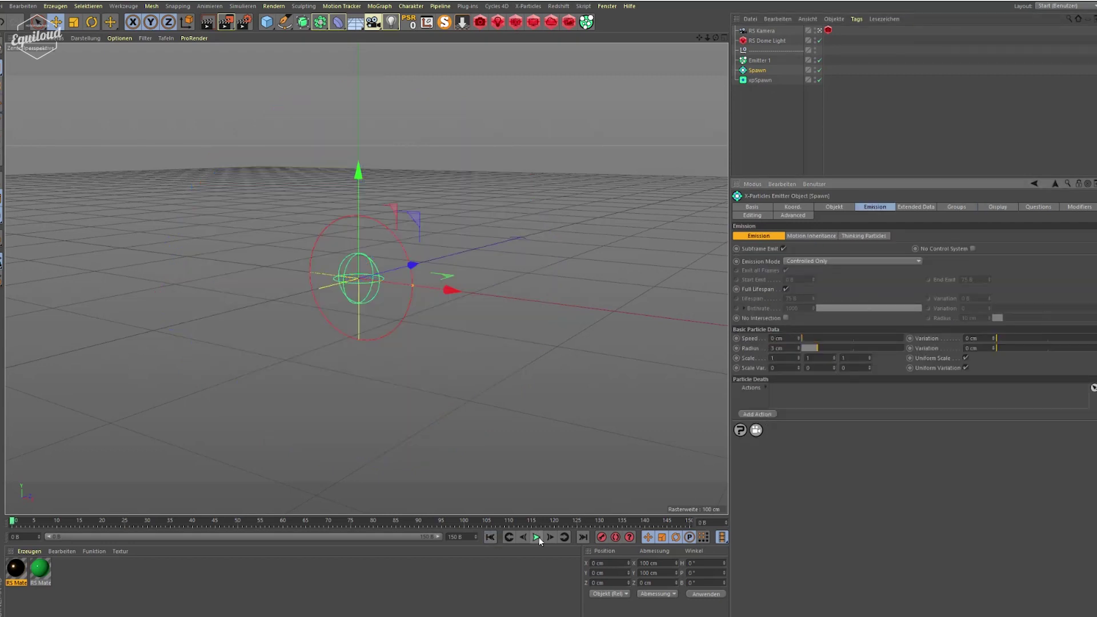
{"action": "left_click", "coordinate": [537, 537]}
{"action": "left_click", "coordinate": [537, 537]}
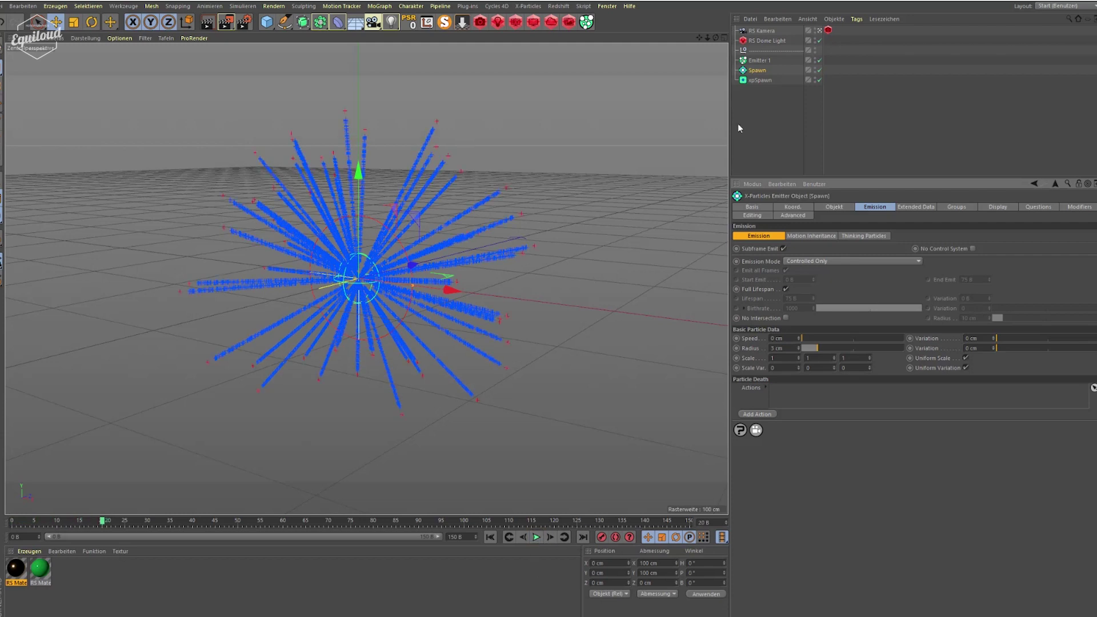
Lower xpSpawn's Spawn Number to 50, replay from frame 0, and orbit the view
{"action": "left_click", "coordinate": [754, 80]}
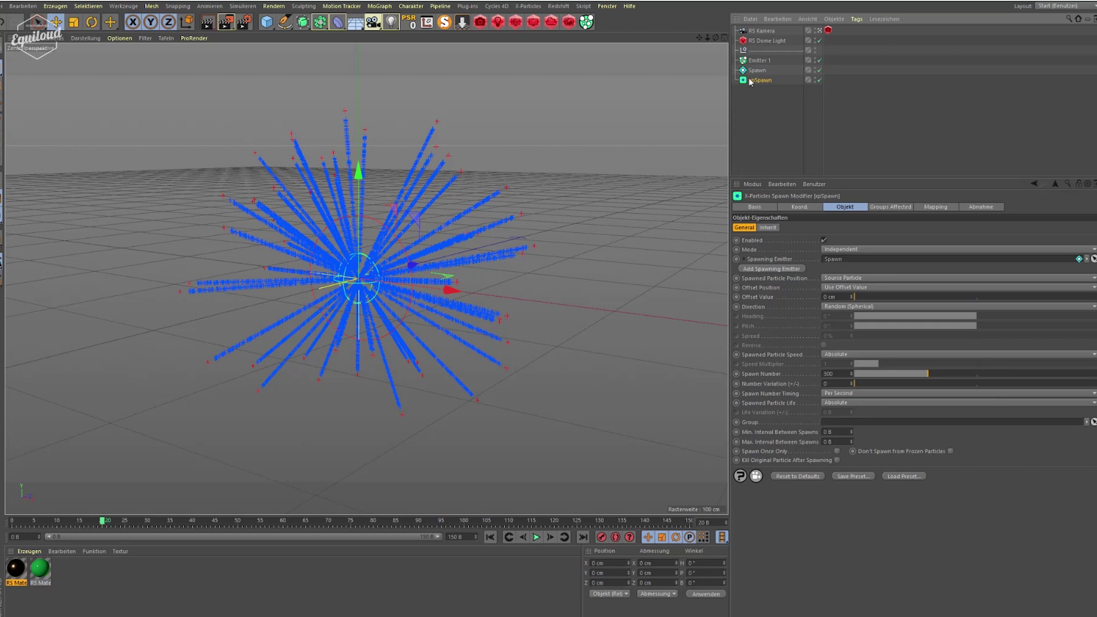
{"action": "double_click", "coordinate": [833, 373]}
{"action": "type", "text": "50"}
{"action": "key", "text": "Return"}
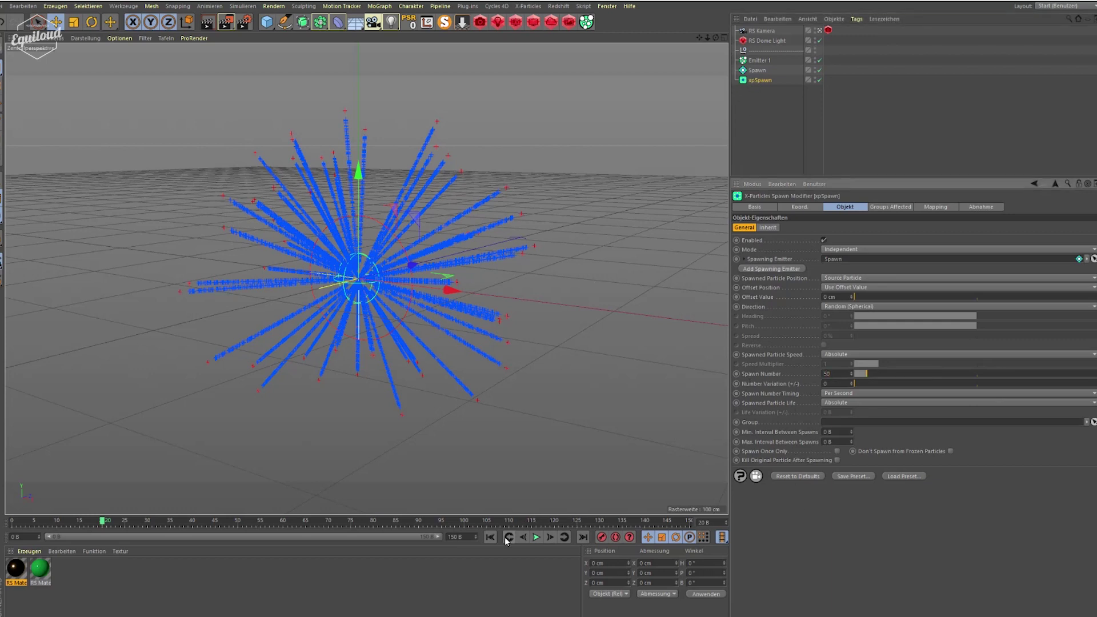
{"action": "left_click", "coordinate": [507, 538]}
{"action": "left_click", "coordinate": [537, 537]}
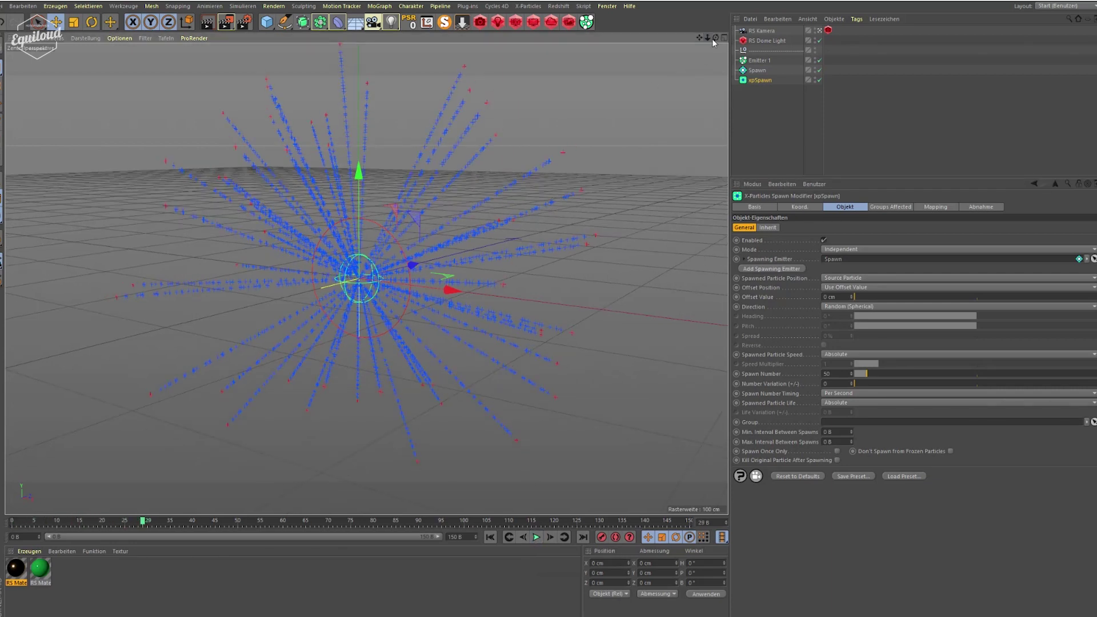
{"action": "mouse_move", "coordinate": [717, 38]}
{"action": "left_mouse_down"}
{"action": "mouse_move", "coordinate": [737, 54]}
{"action": "mouse_move", "coordinate": [709, 46]}
{"action": "mouse_move", "coordinate": [721, 41]}
{"action": "mouse_move", "coordinate": [714, 49]}
{"action": "left_mouse_up"}
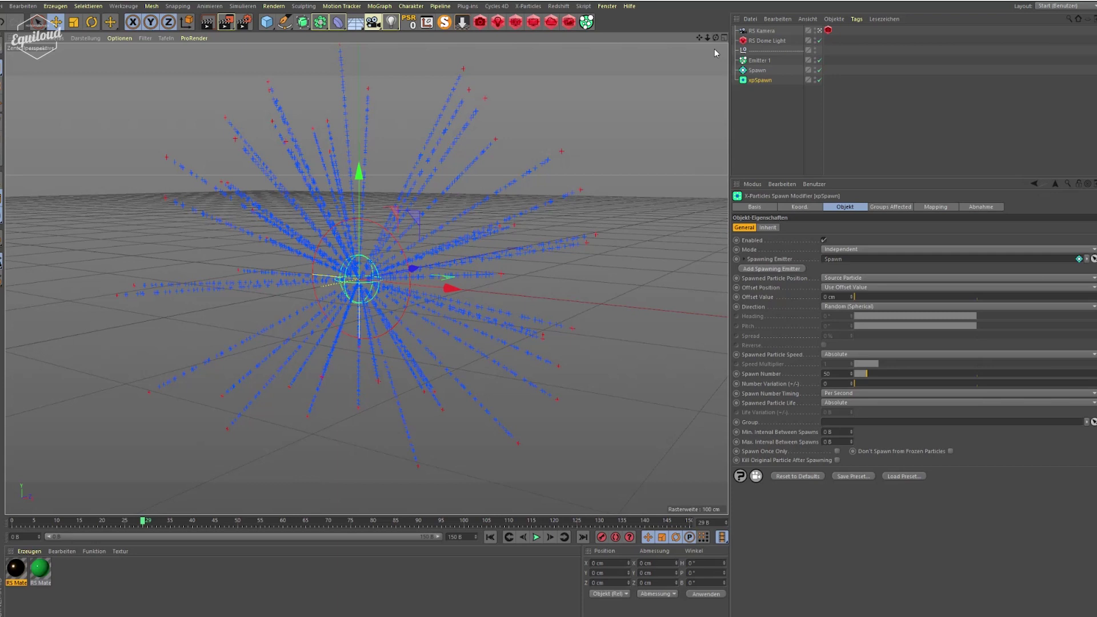
Add an xpTurbulence modifier from Modifiers > Control and move it to the list's end
{"action": "left_click", "coordinate": [529, 6]}
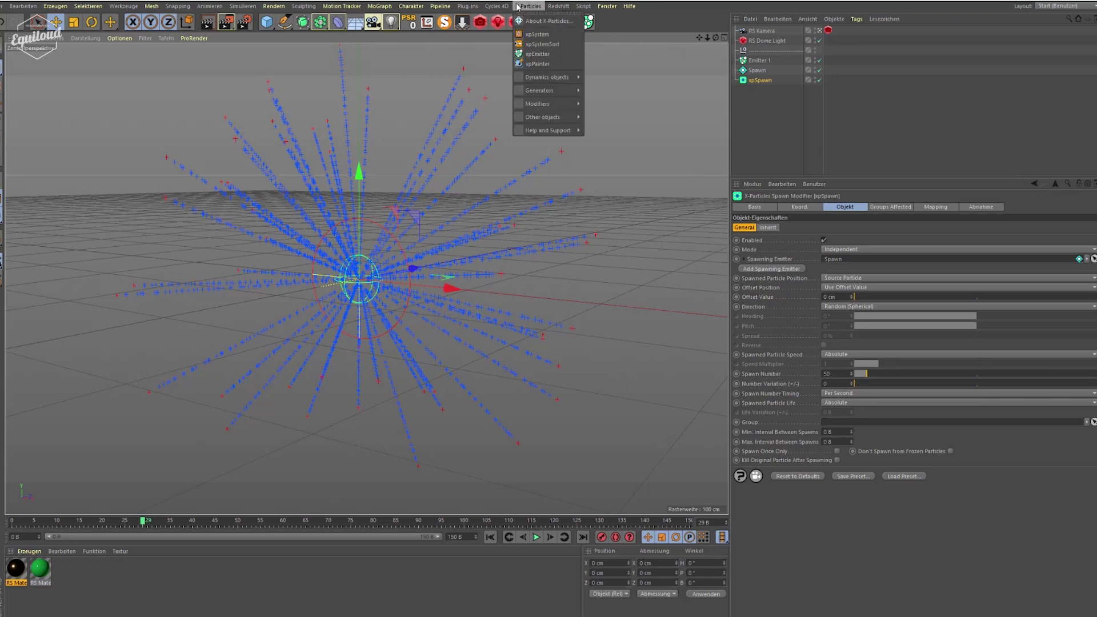
{"action": "mouse_move", "coordinate": [549, 104]}
{"action": "mouse_move", "coordinate": [594, 108]}
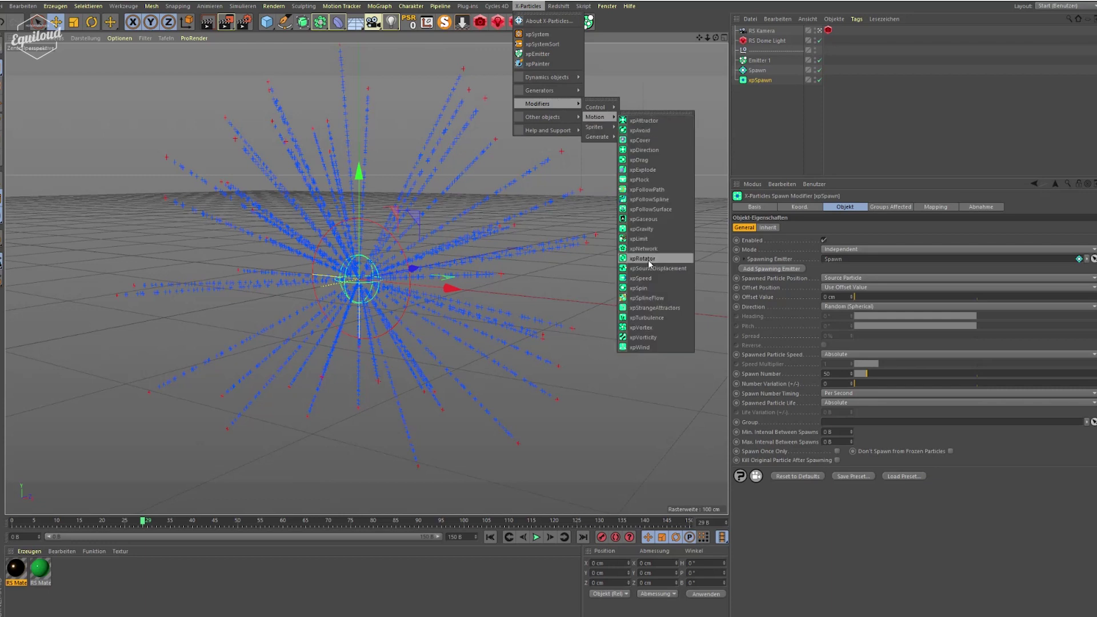
{"action": "left_click", "coordinate": [641, 317]}
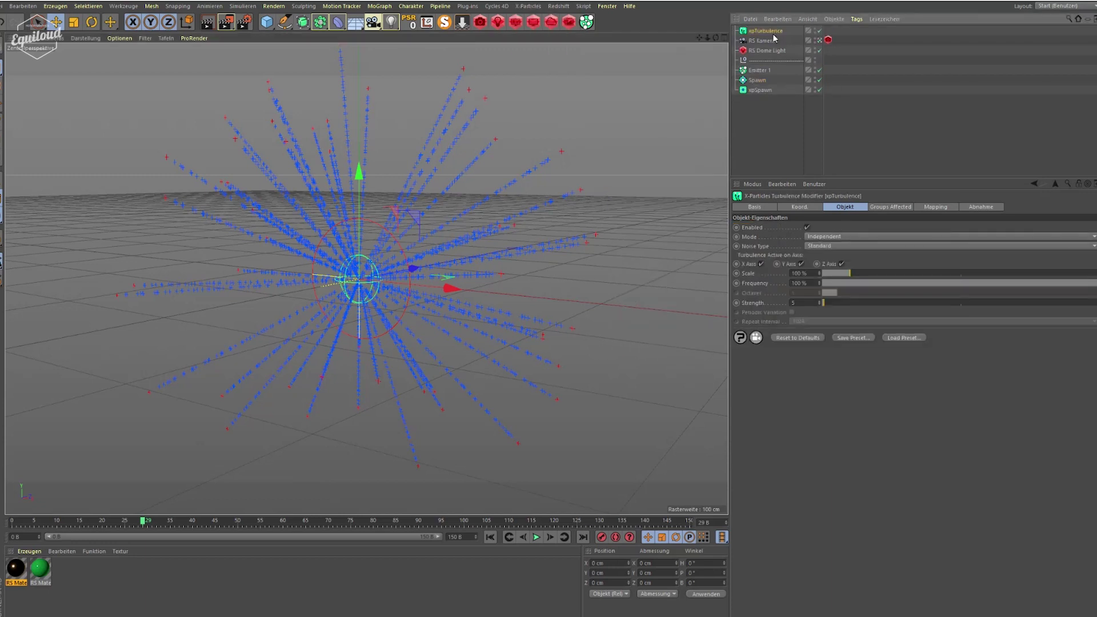
{"action": "left_click_drag", "start_coordinate": [765, 31], "coordinate": [747, 102]}
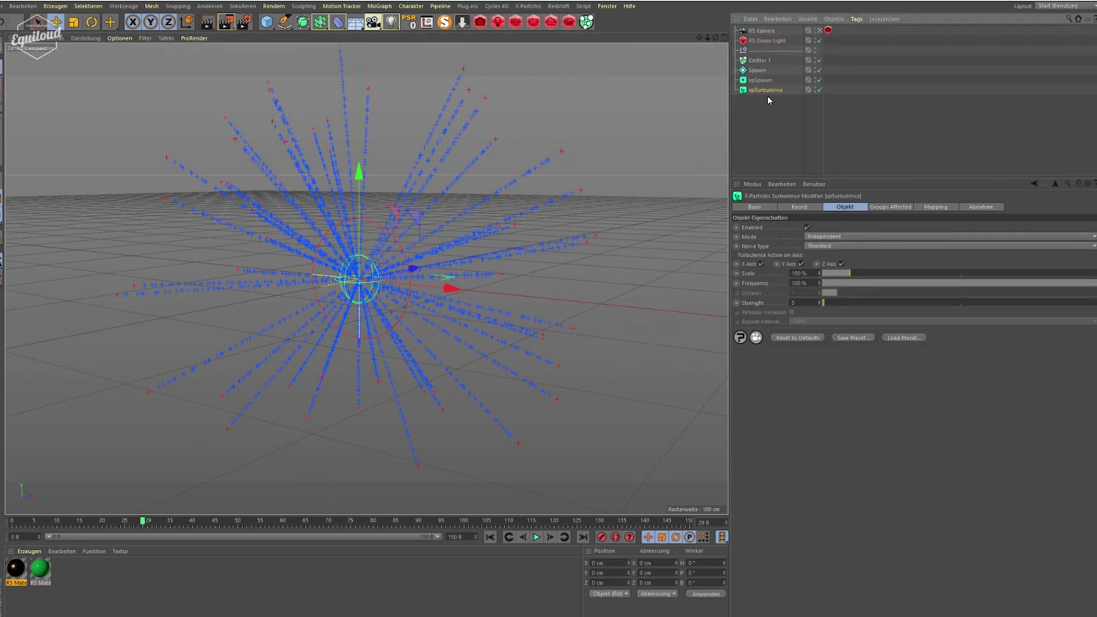
Rewind and play the simulation to see the wavy particle trails
{"action": "left_click", "coordinate": [490, 537]}
{"action": "left_click", "coordinate": [536, 537]}
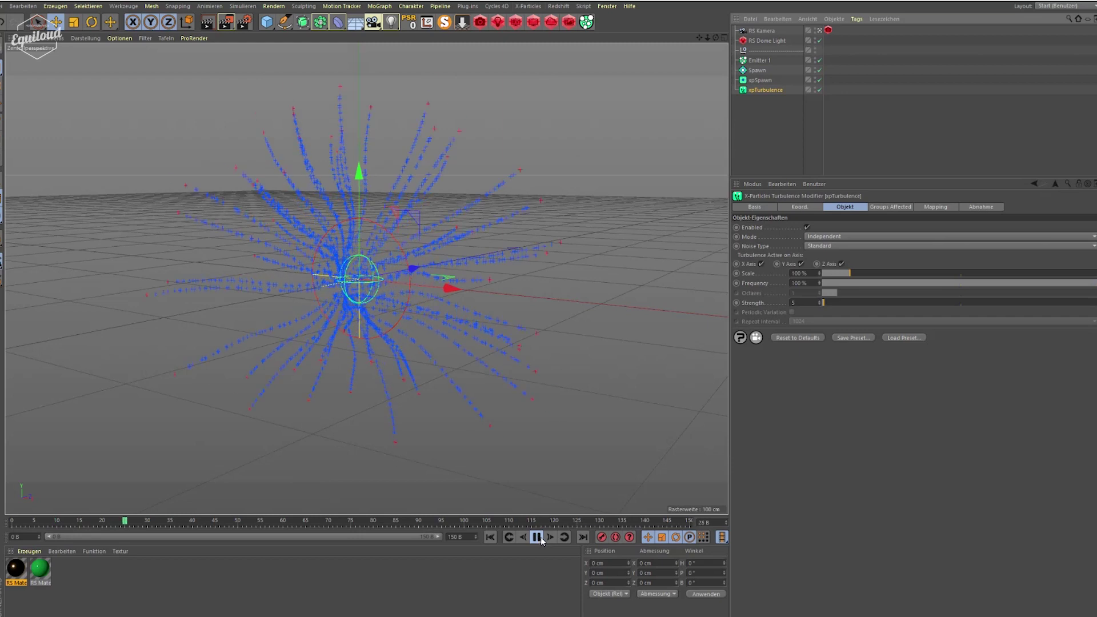
{"action": "left_click", "coordinate": [536, 537]}
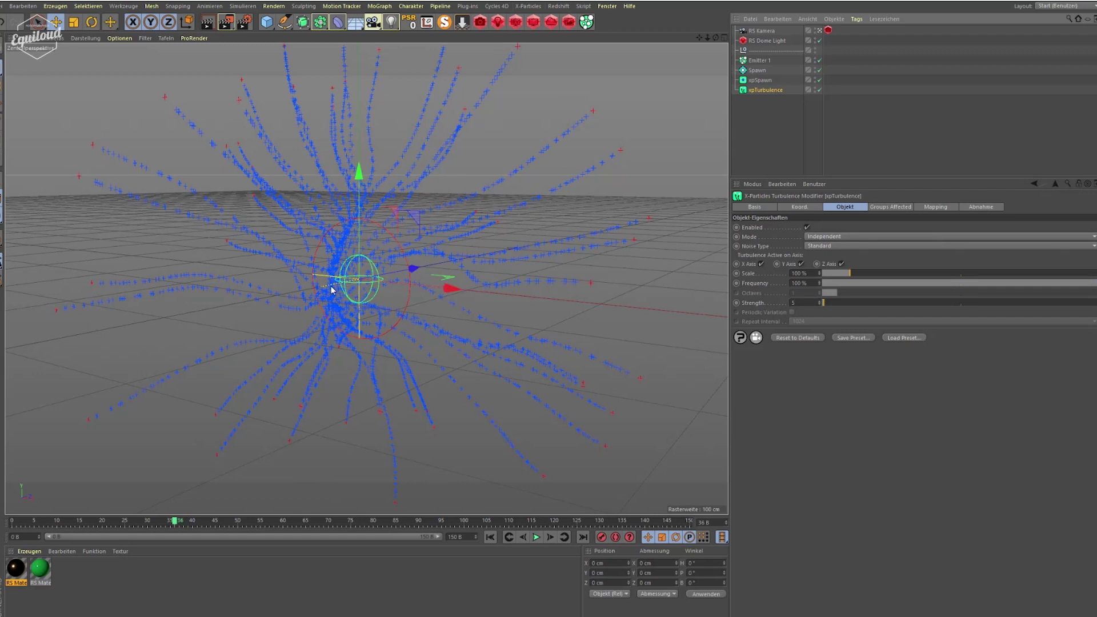
Add xpTurbulence to the Spawn emitter's Particle Modifiers list alongside xpSpawn
{"action": "left_click", "coordinate": [755, 70]}
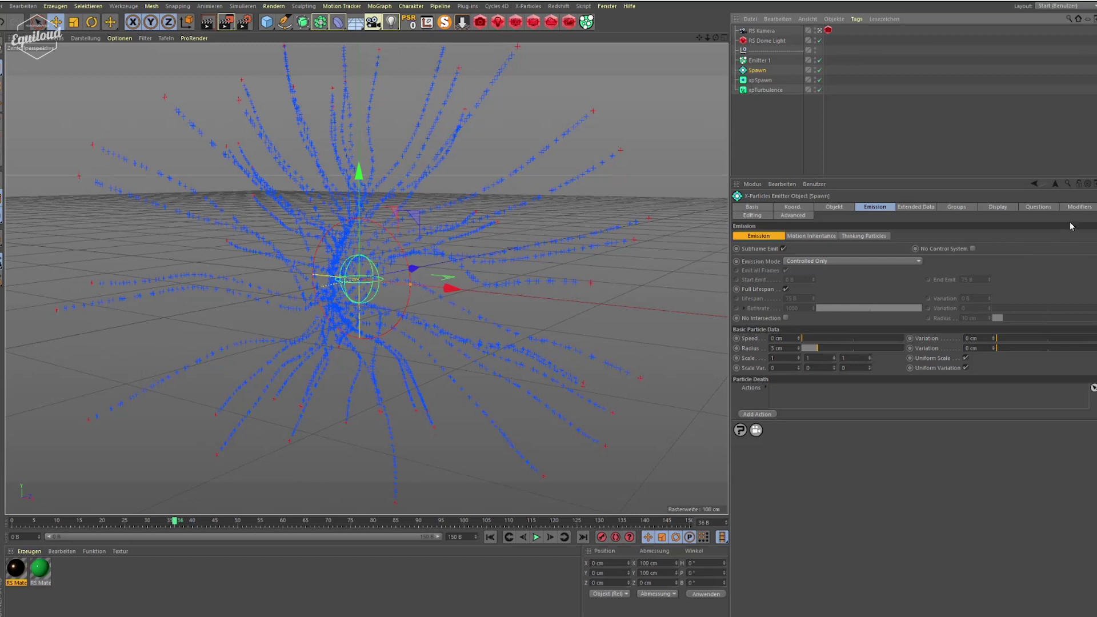
{"action": "left_click", "coordinate": [1079, 207]}
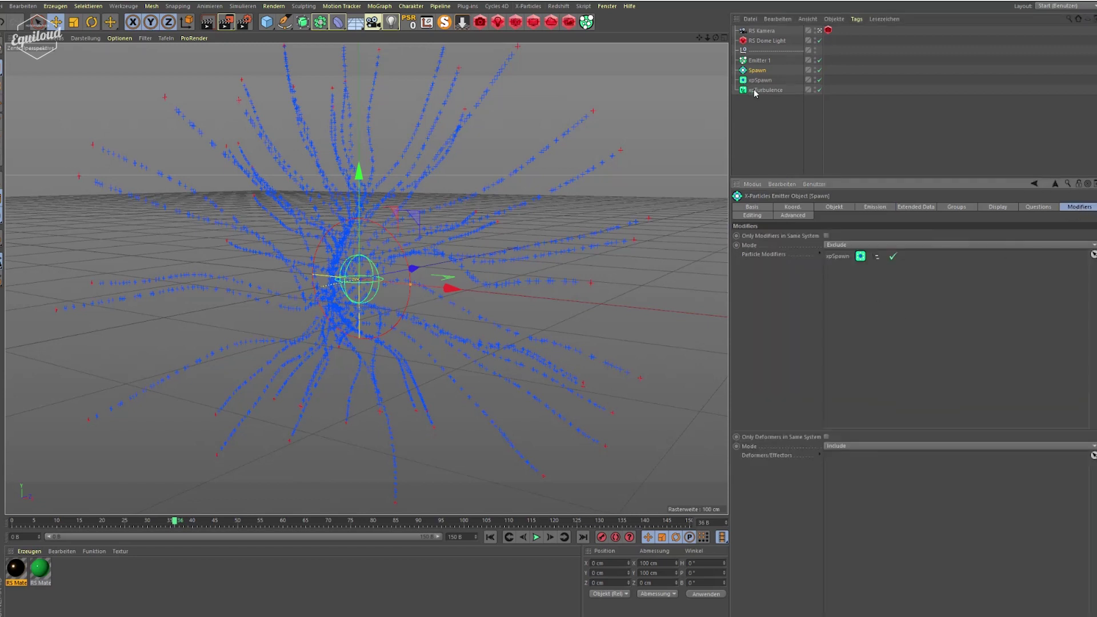
{"action": "left_click_drag", "start_coordinate": [763, 90], "coordinate": [849, 312]}
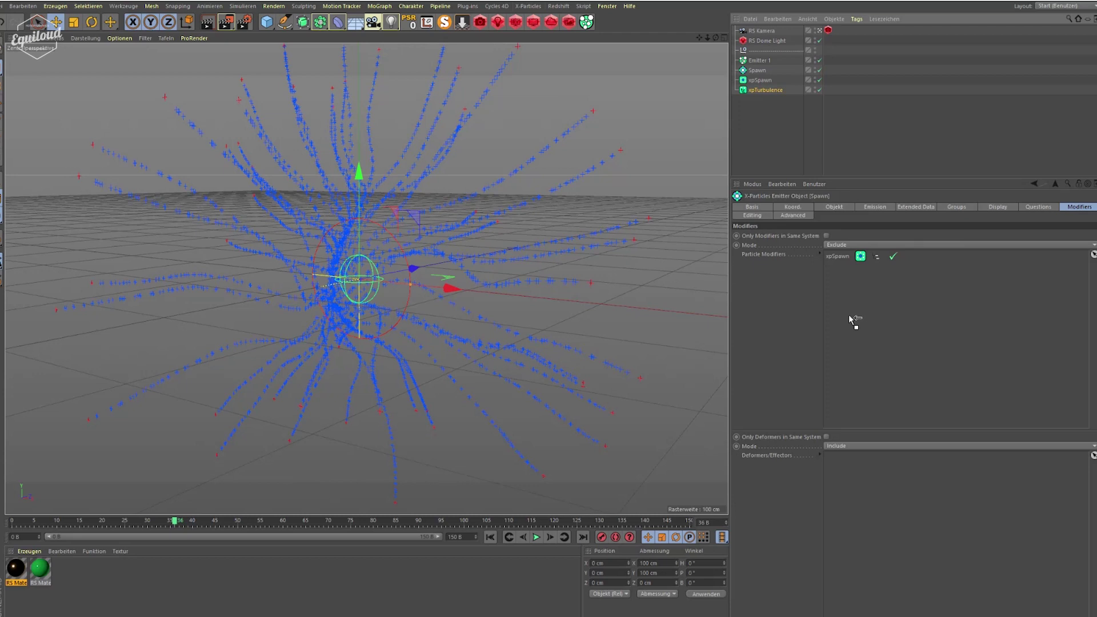
{"action": "left_click_drag", "start_coordinate": [849, 314], "coordinate": [848, 314]}
Rewind and replay the simulation, stopping at frame 29
{"action": "left_click", "coordinate": [490, 535]}
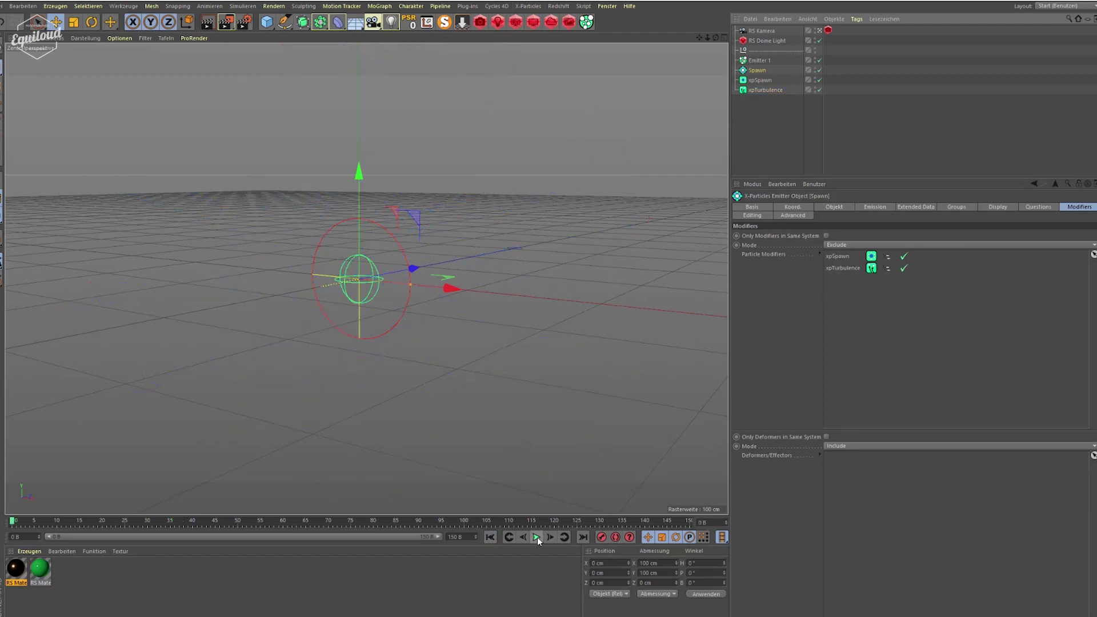
{"action": "left_click", "coordinate": [537, 537]}
{"action": "left_click", "coordinate": [537, 538]}
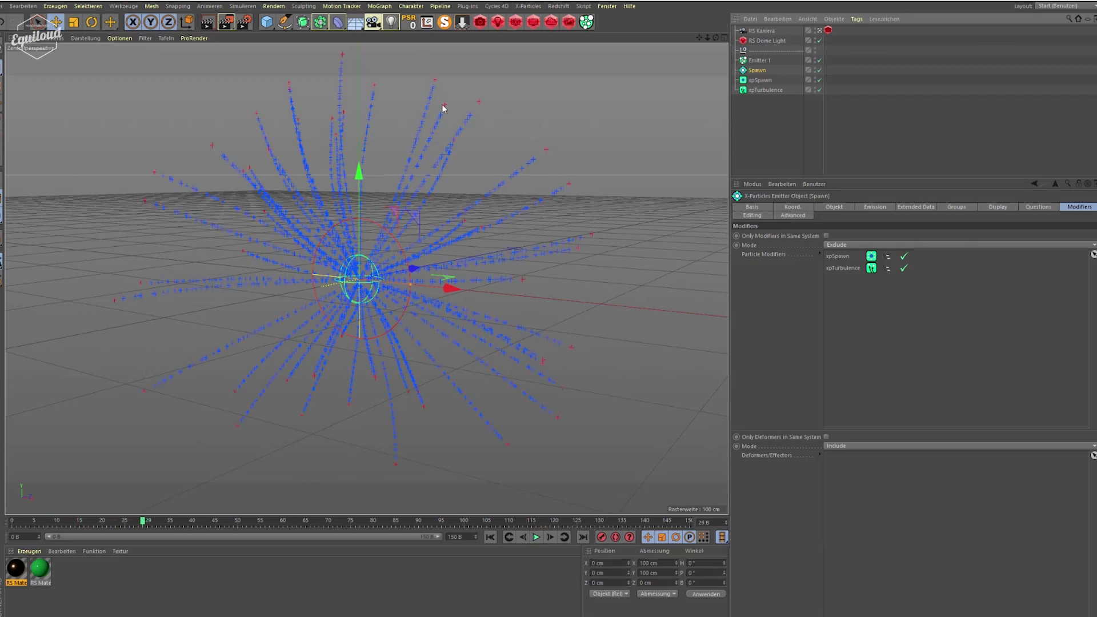
Set xpTurbulence to Strength 25, Frequency 50 % and Scale 50 %
{"action": "left_click", "coordinate": [765, 90]}
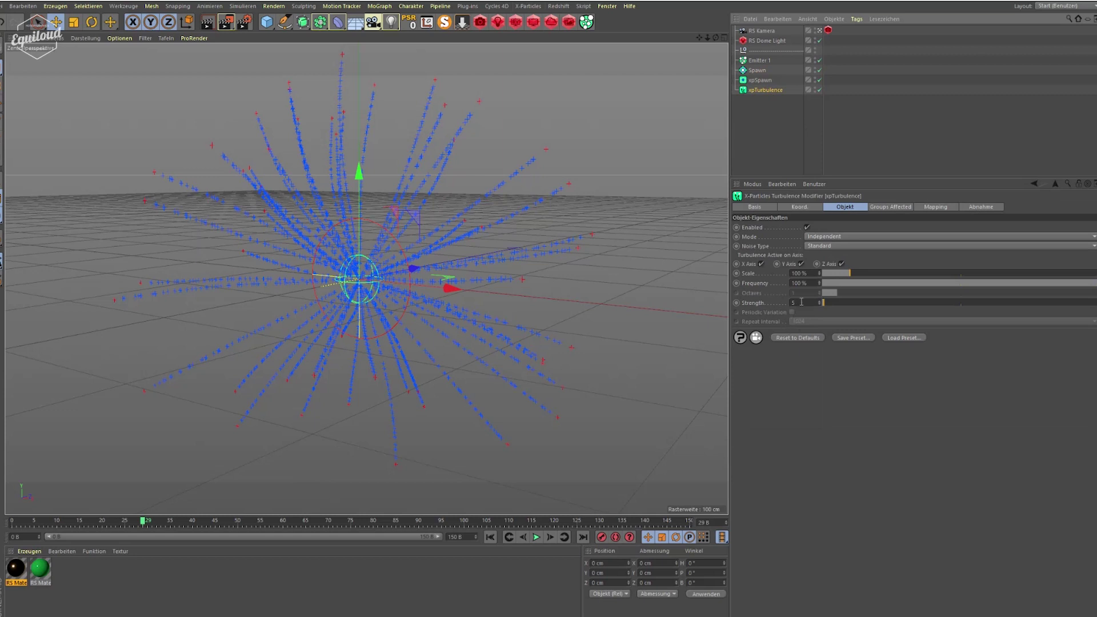
{"action": "left_click", "coordinate": [805, 303]}
{"action": "type", "text": "25"}
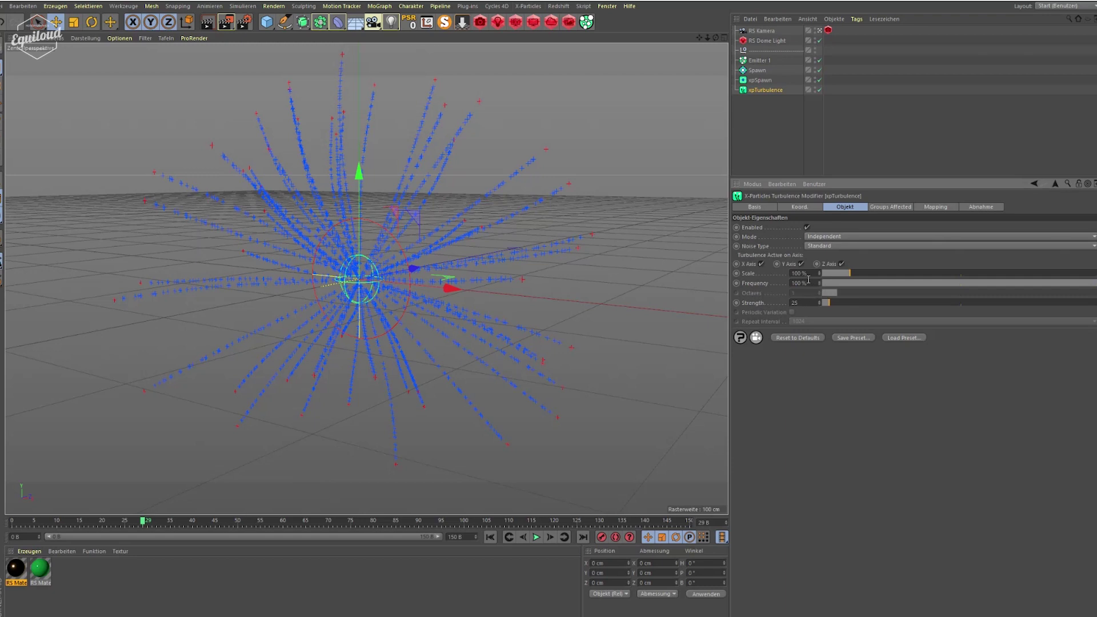
{"action": "type", "text": "50"}
{"action": "key", "text": "Return"}
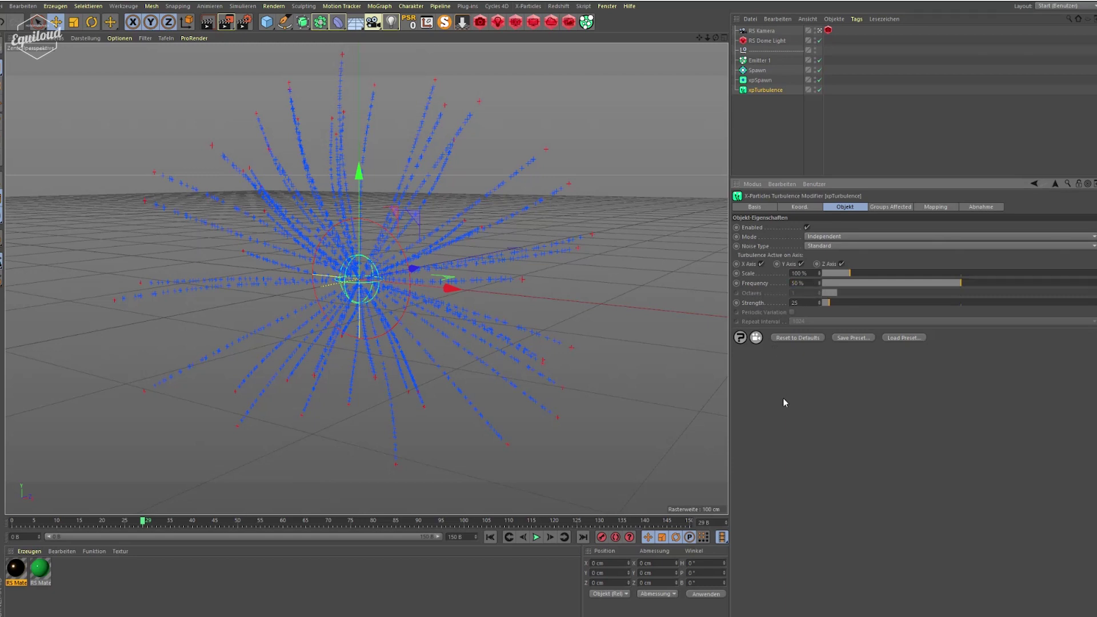
{"action": "double_click", "coordinate": [806, 274]}
{"action": "type", "text": "50"}
{"action": "key", "text": "Return"}
Replay the simulation to frame 67 and orbit around the curling trails
{"action": "left_click", "coordinate": [490, 538]}
{"action": "left_click", "coordinate": [536, 537]}
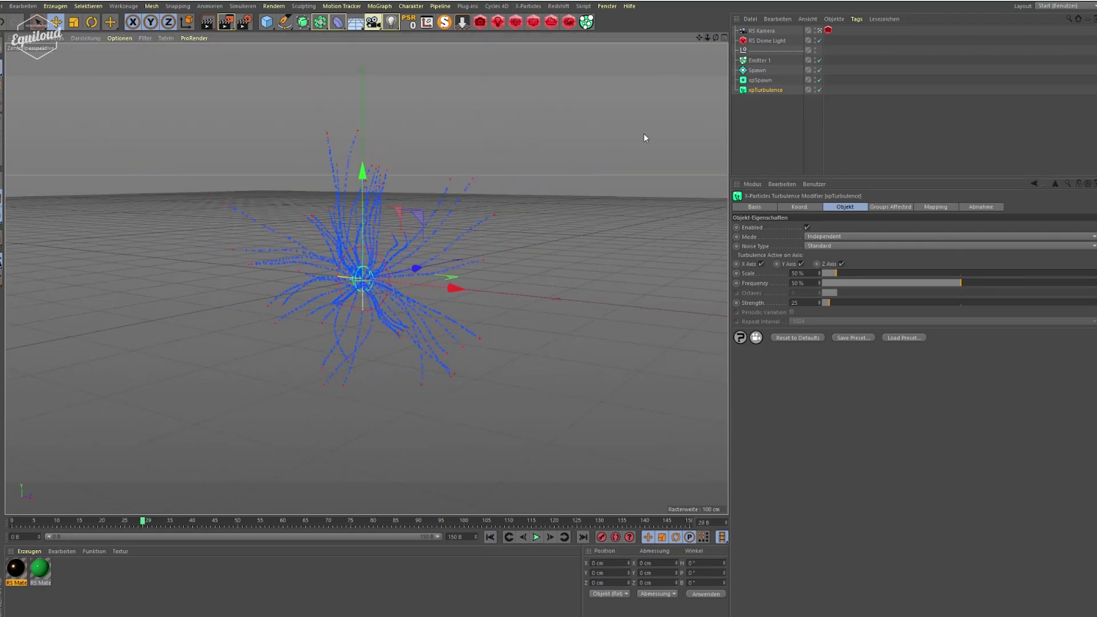
{"action": "left_click", "coordinate": [492, 538]}
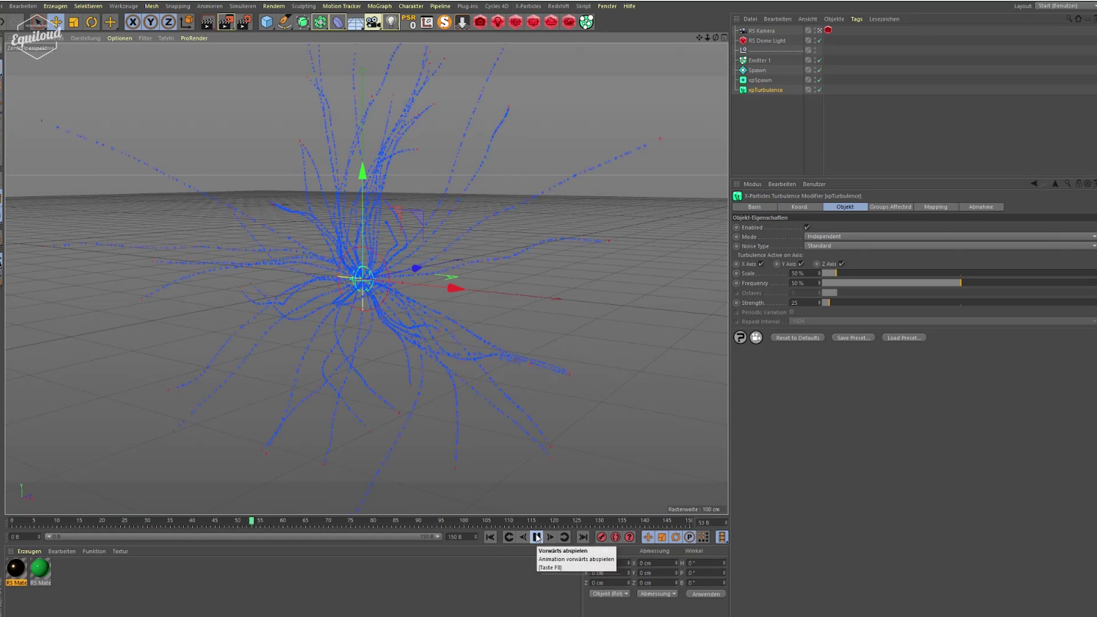
{"action": "left_click", "coordinate": [537, 538]}
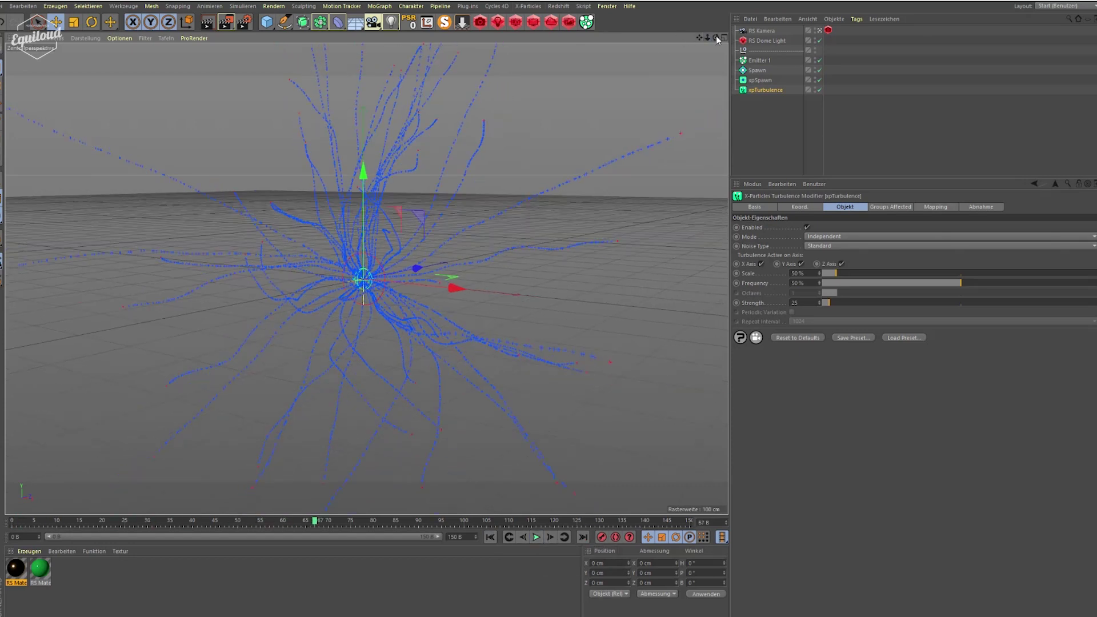
{"action": "left_click_drag", "start_coordinate": [716, 36], "coordinate": [717, 39]}
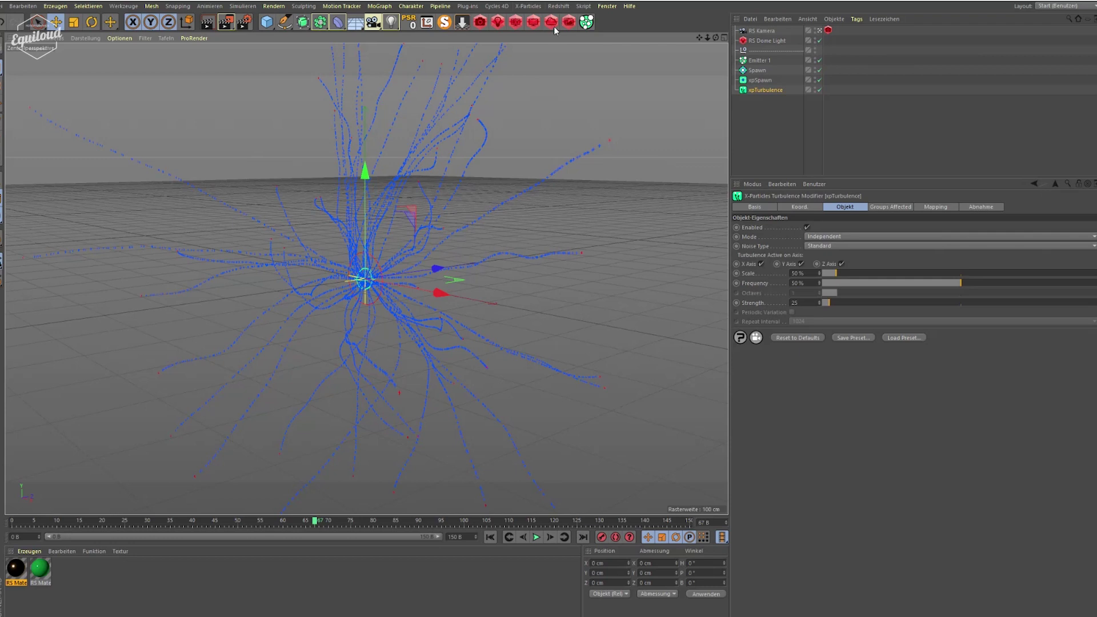
Add an xpDrag modifier and place it below xpTurbulence in the object list
{"action": "left_click", "coordinate": [528, 5]}
{"action": "mouse_move", "coordinate": [557, 107]}
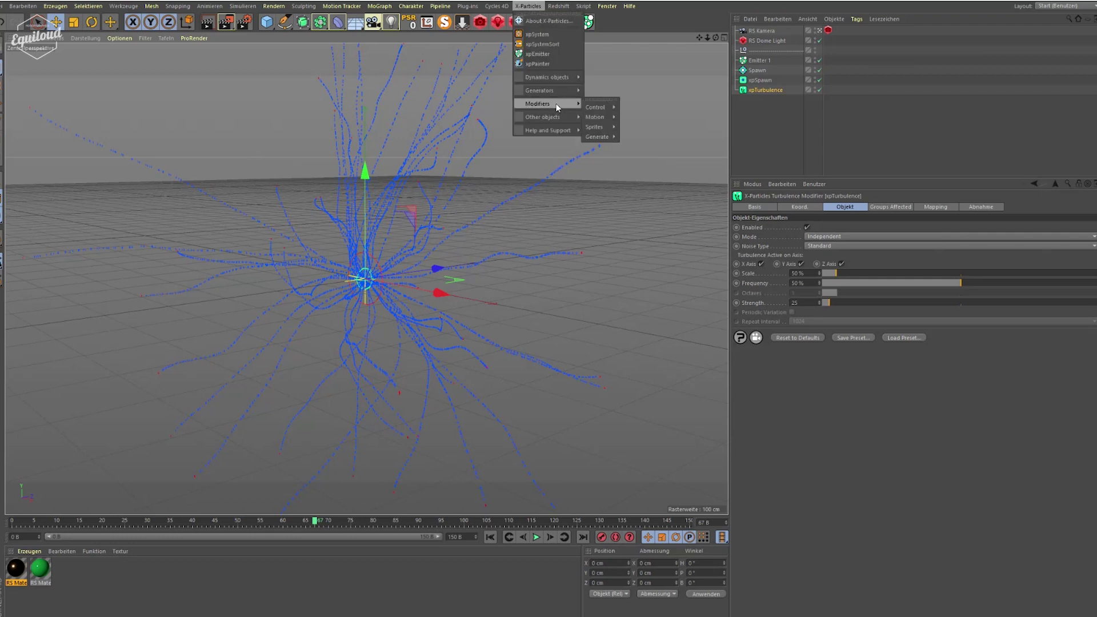
{"action": "mouse_move", "coordinate": [598, 122]}
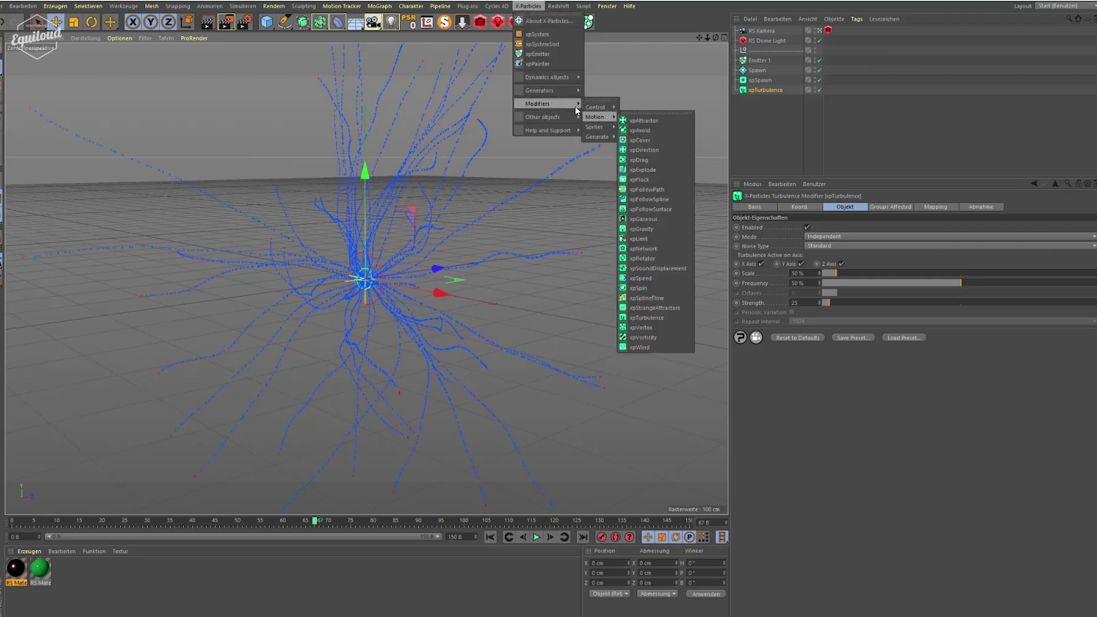
{"action": "left_click", "coordinate": [635, 160]}
{"action": "left_click_drag", "start_coordinate": [748, 33], "coordinate": [777, 123]}
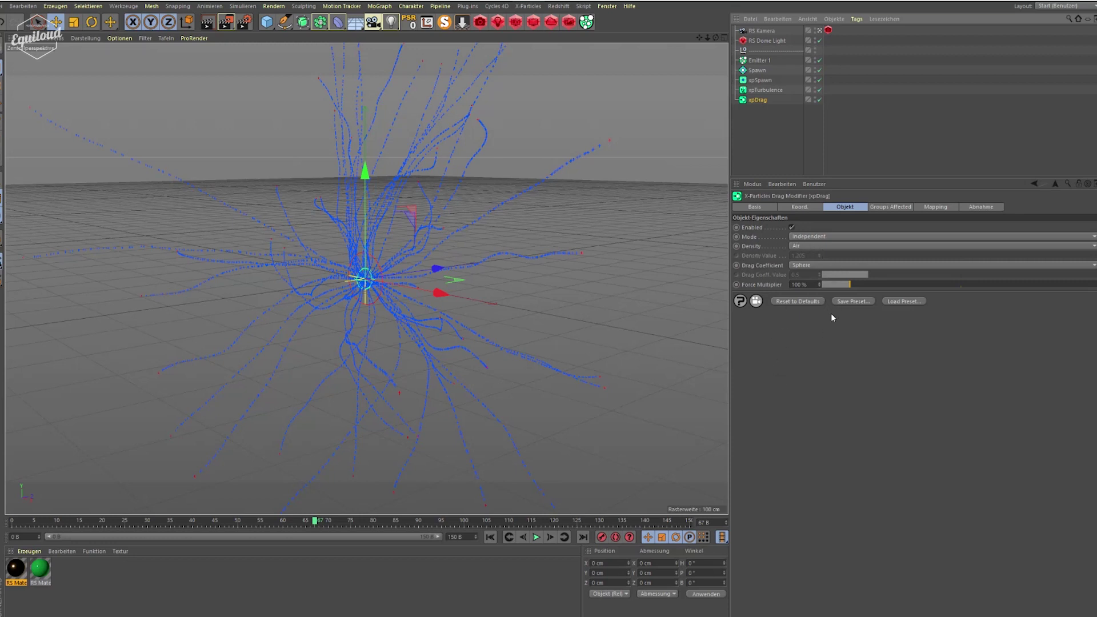
Set xpDrag's density to Naphtha with Sphere drag coefficient, then replay from the start
{"action": "left_click", "coordinate": [804, 246]}
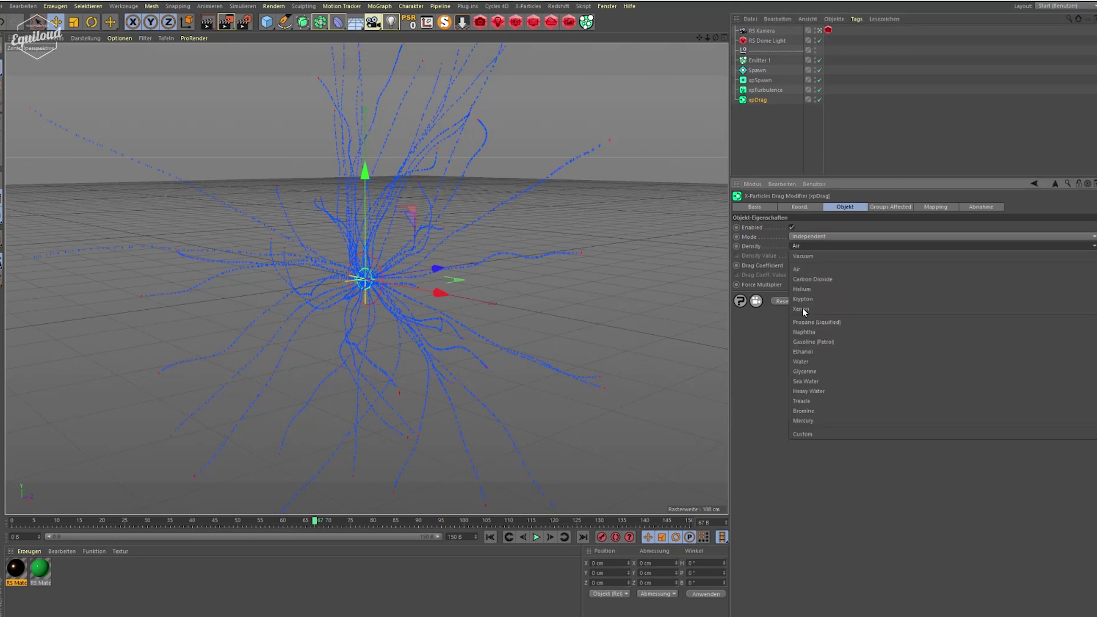
{"action": "left_click", "coordinate": [804, 333]}
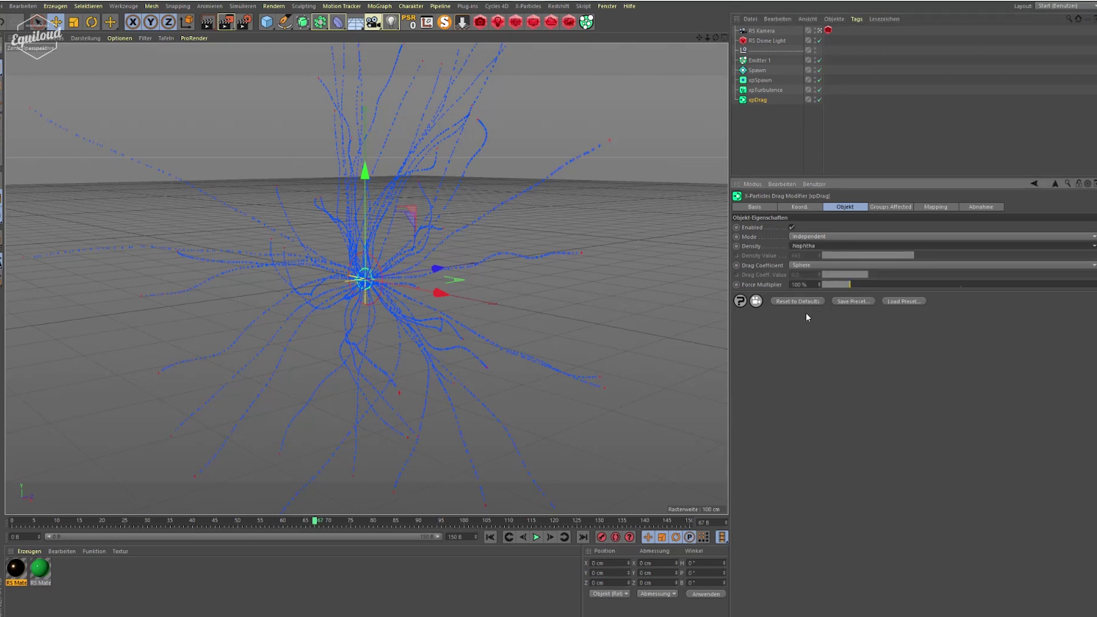
{"action": "left_click", "coordinate": [804, 266]}
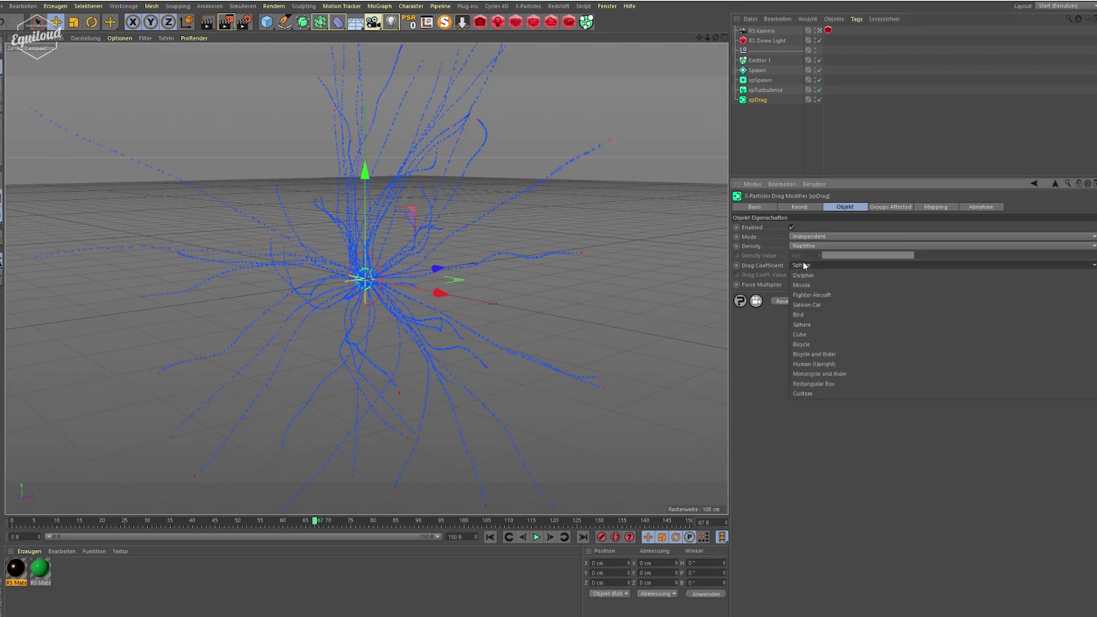
{"action": "left_click", "coordinate": [803, 325]}
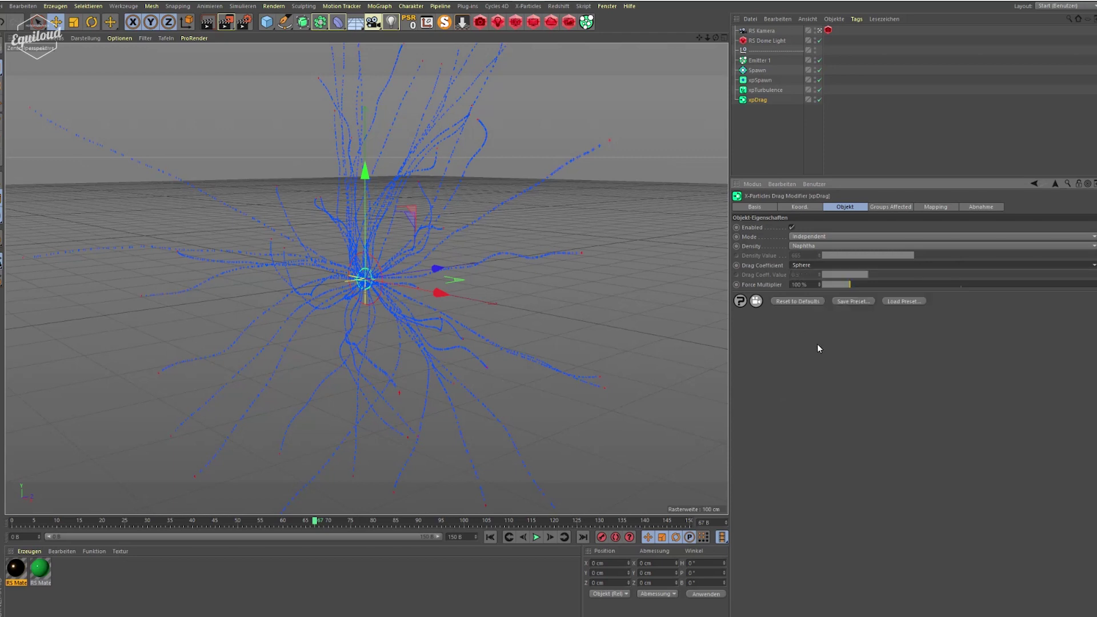
{"action": "left_click", "coordinate": [490, 537]}
{"action": "left_click", "coordinate": [536, 537]}
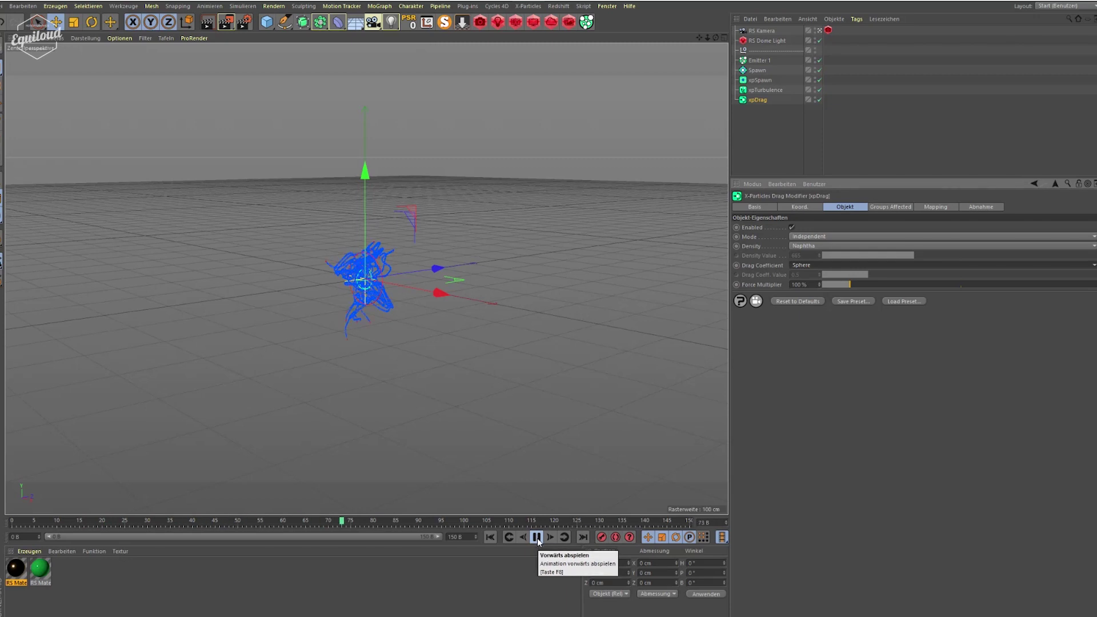
Zoom in on the particles, set xpDrag Force Multiplier to 30 %, and replay the simulation
{"action": "left_click", "coordinate": [537, 537]}
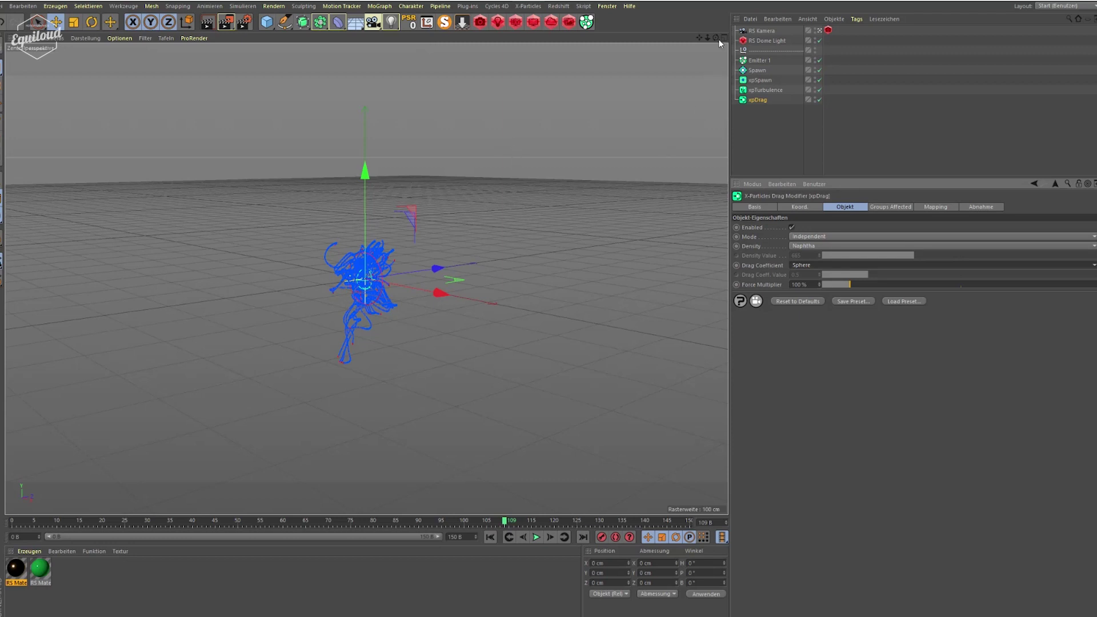
{"action": "left_click_drag", "start_coordinate": [707, 38], "coordinate": [690, 267]}
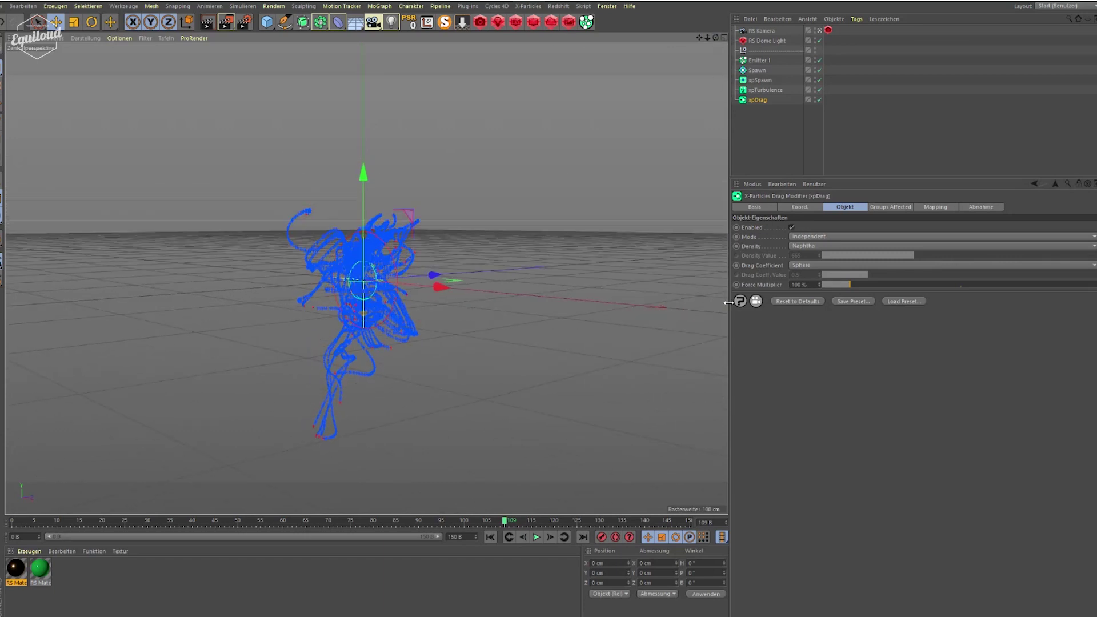
{"action": "double_click", "coordinate": [808, 288]}
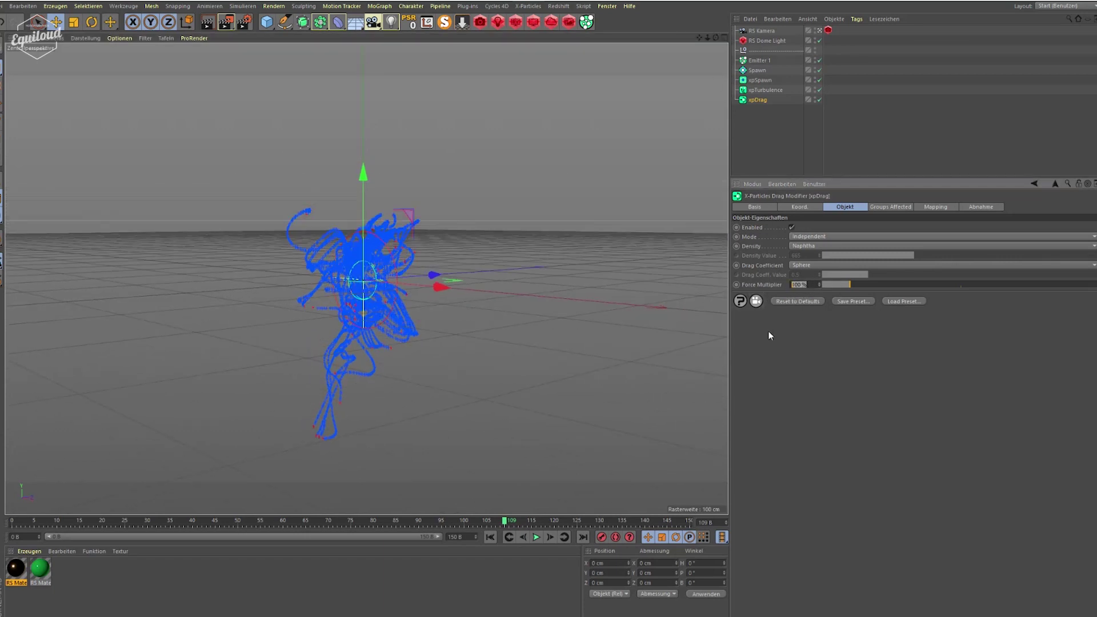
{"action": "type", "text": "30"}
{"action": "key", "text": "Return"}
{"action": "left_click", "coordinate": [491, 537]}
{"action": "left_click", "coordinate": [536, 537]}
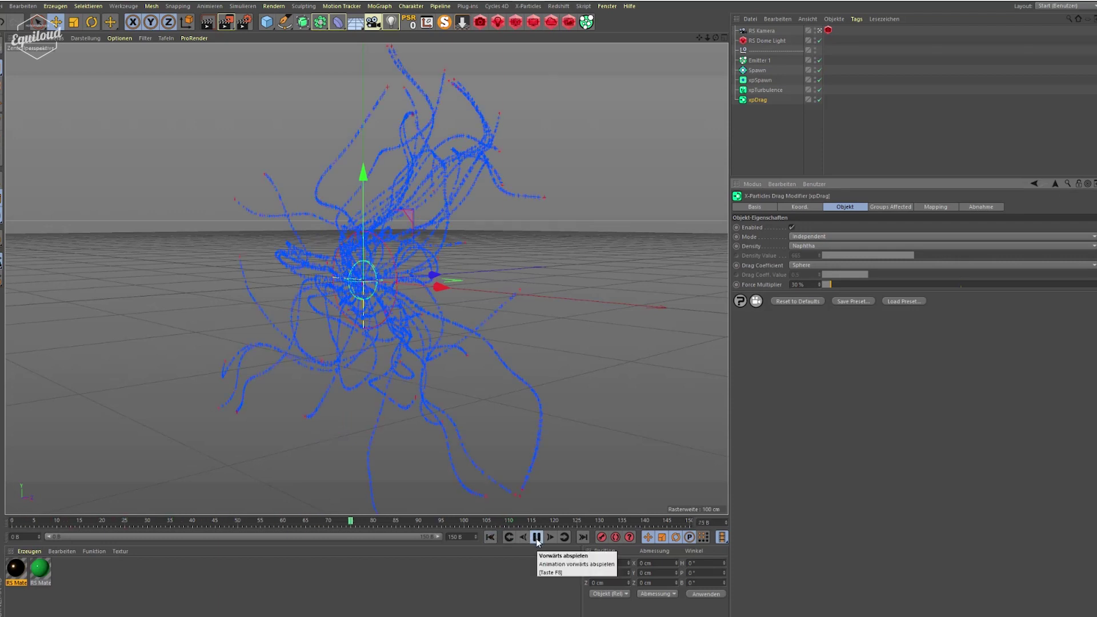
{"action": "left_click", "coordinate": [536, 539]}
Try a Force Multiplier of 35 % and replay the simulation
{"action": "double_click", "coordinate": [800, 284]}
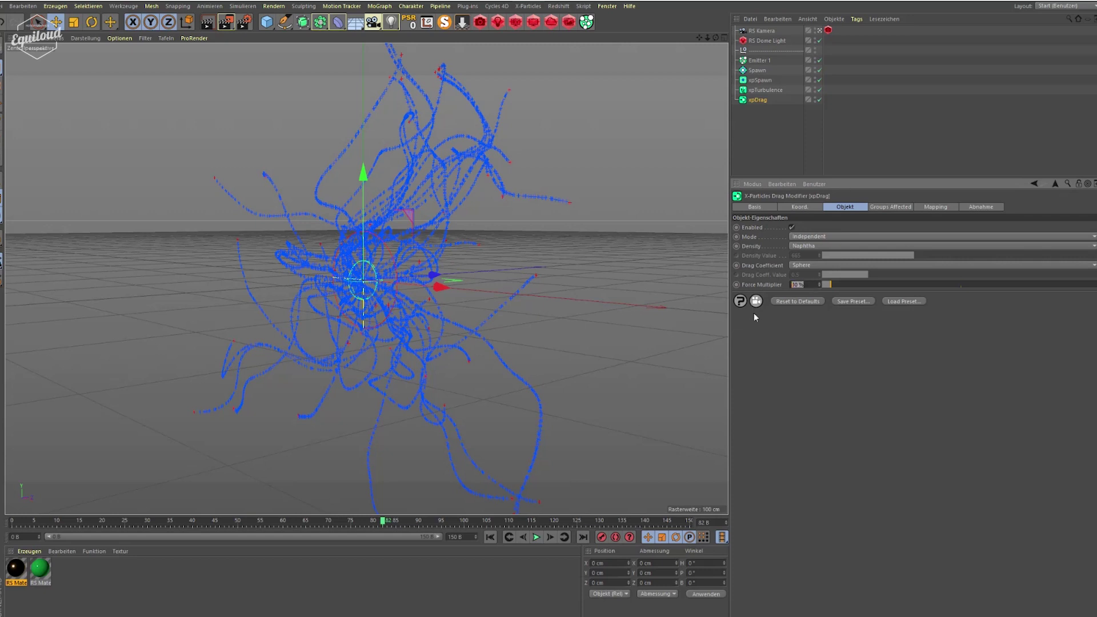
{"action": "type", "text": "35"}
{"action": "left_click", "coordinate": [490, 537]}
{"action": "left_click", "coordinate": [536, 537]}
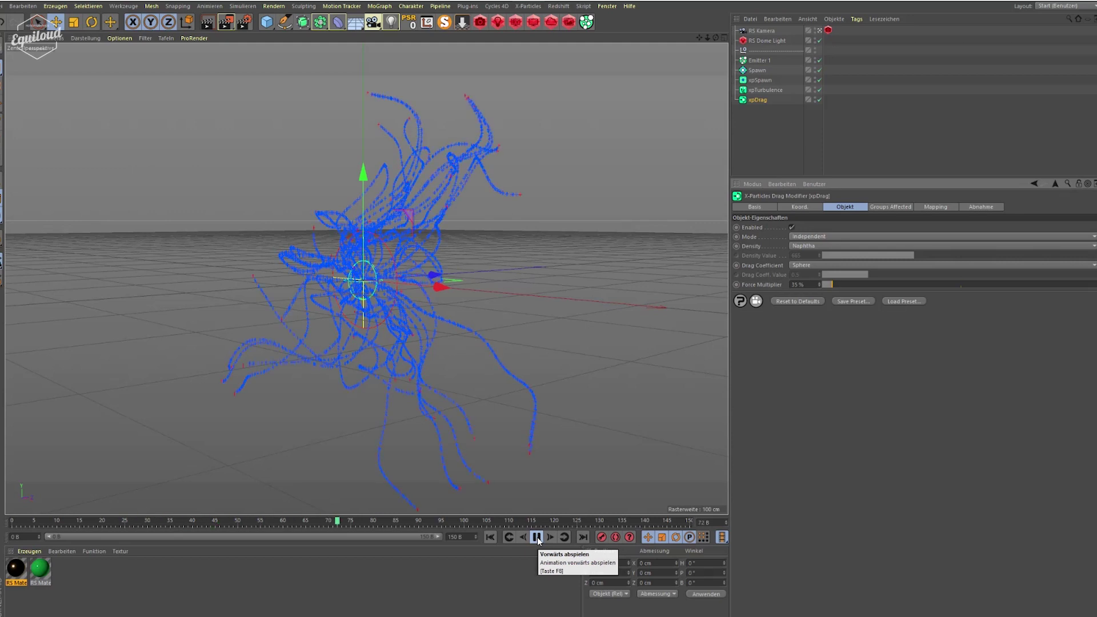
{"action": "left_click", "coordinate": [537, 537]}
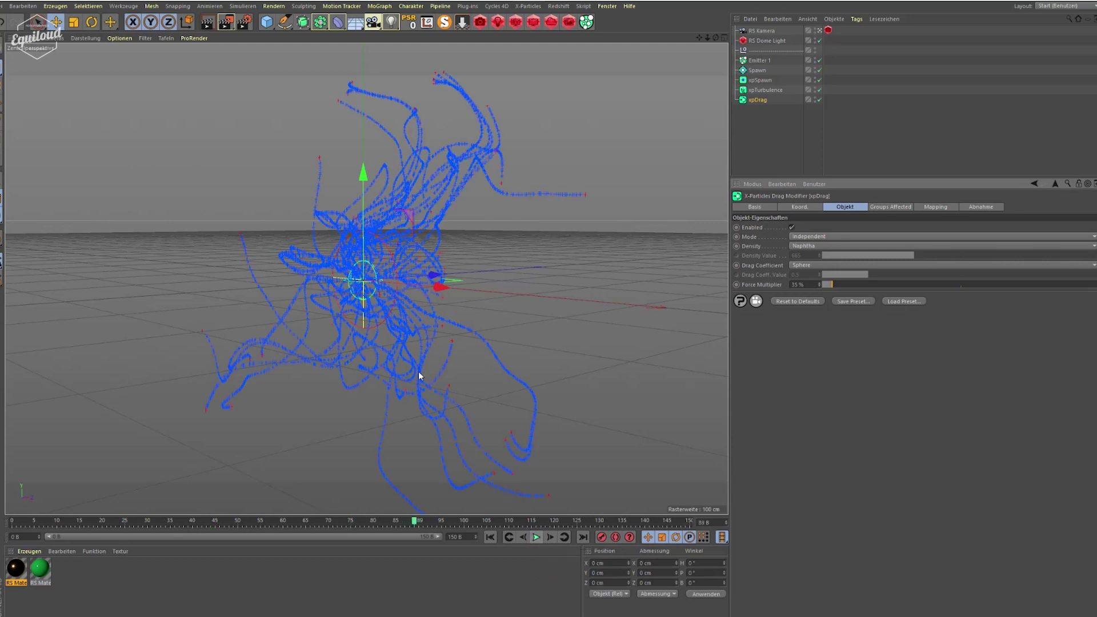
Set the Force Multiplier to 40 %, replay, and view the trails from above
{"action": "double_click", "coordinate": [803, 285]}
{"action": "type", "text": "40"}
{"action": "key", "text": "Return"}
{"action": "left_click", "coordinate": [489, 538]}
{"action": "left_click", "coordinate": [537, 538]}
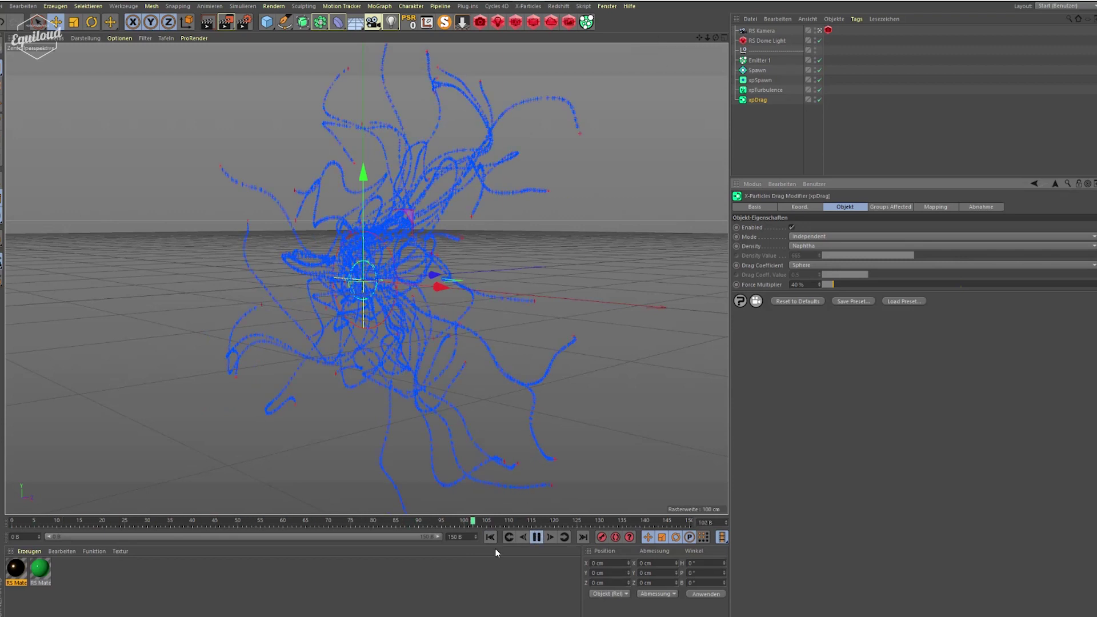
{"action": "left_click", "coordinate": [537, 537]}
{"action": "left_click_drag", "start_coordinate": [717, 38], "coordinate": [702, 73]}
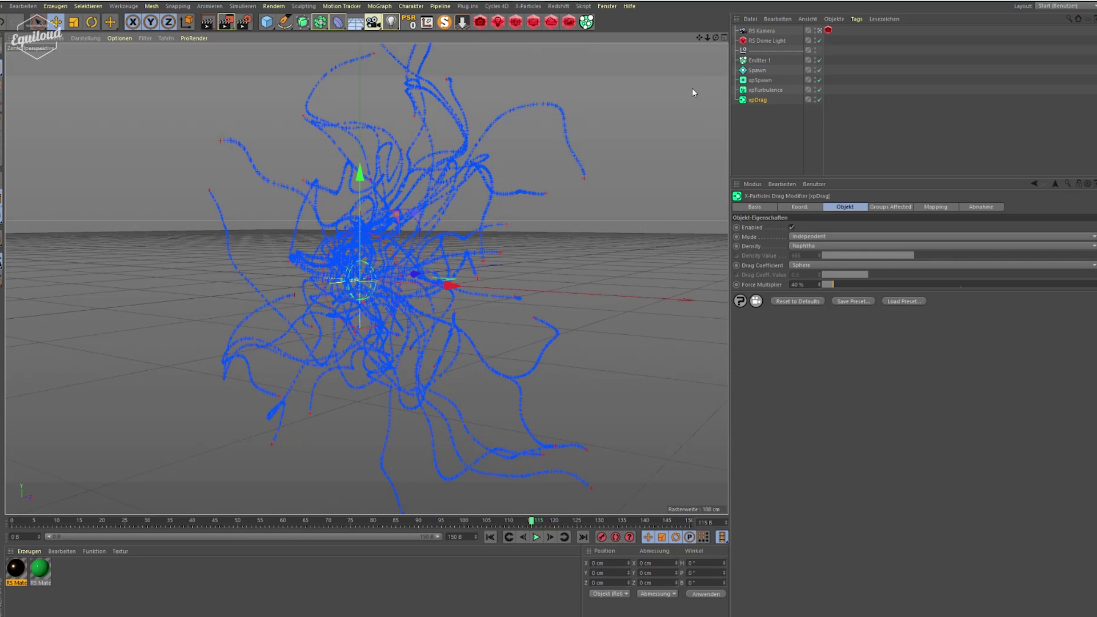
Add an xpTrail generator with Spawn as its emitter and replay the simulation
{"action": "left_click", "coordinate": [528, 5]}
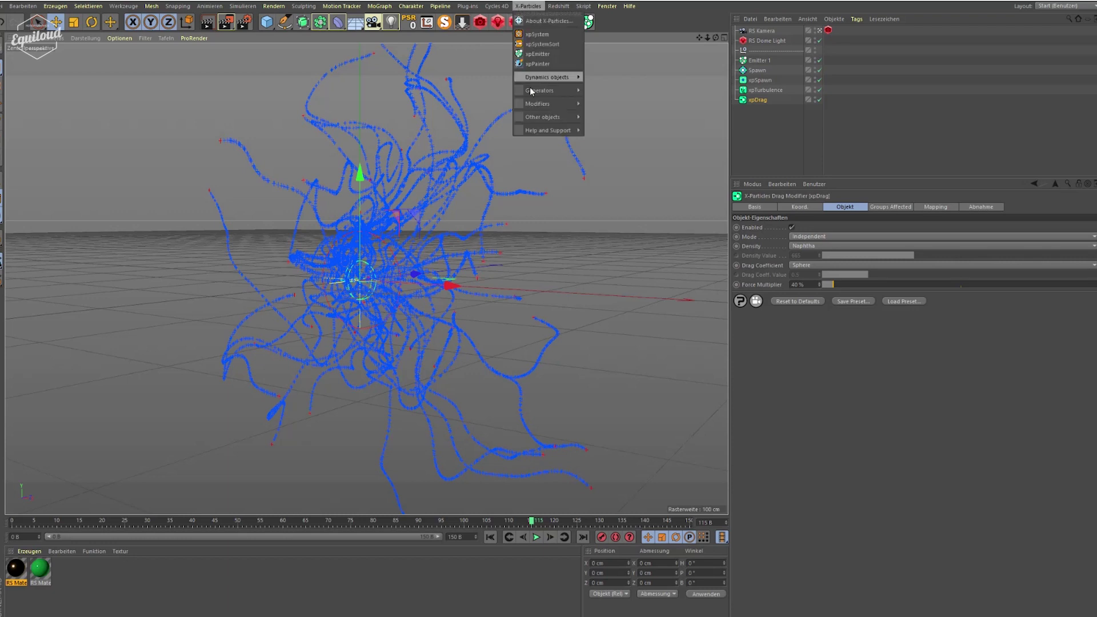
{"action": "mouse_move", "coordinate": [534, 92]}
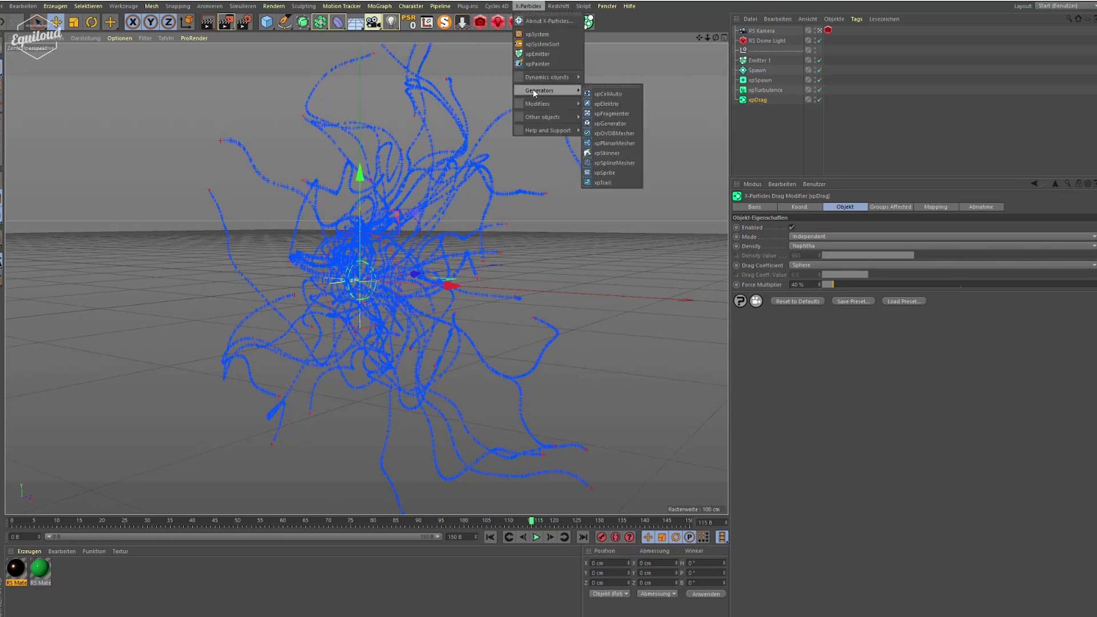
{"action": "left_click", "coordinate": [605, 182]}
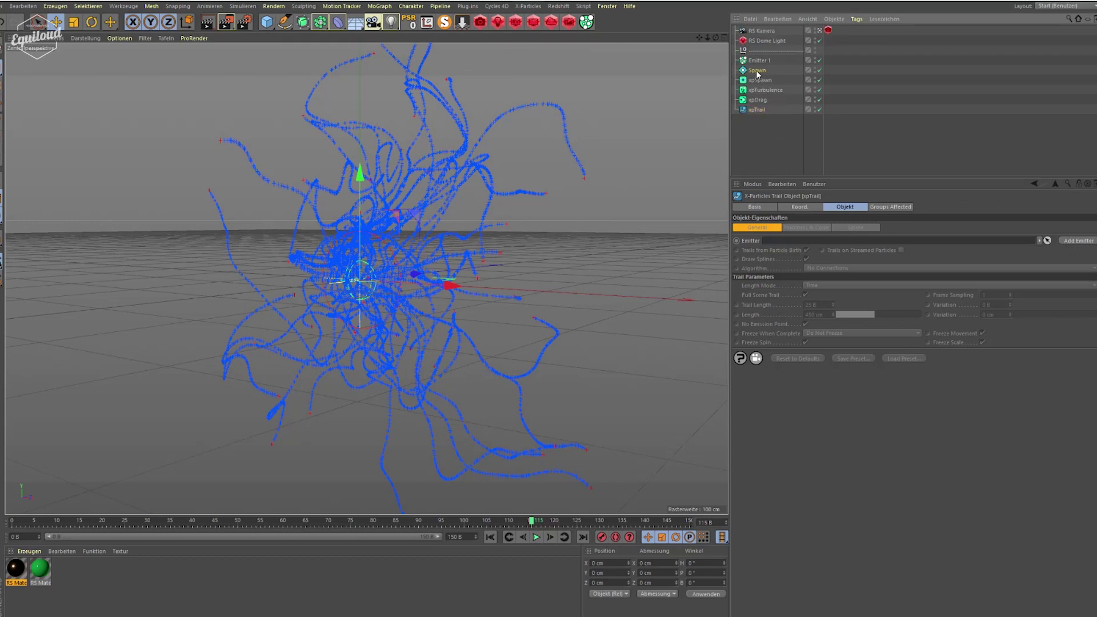
{"action": "left_click_drag", "start_coordinate": [783, 241], "coordinate": [783, 241]}
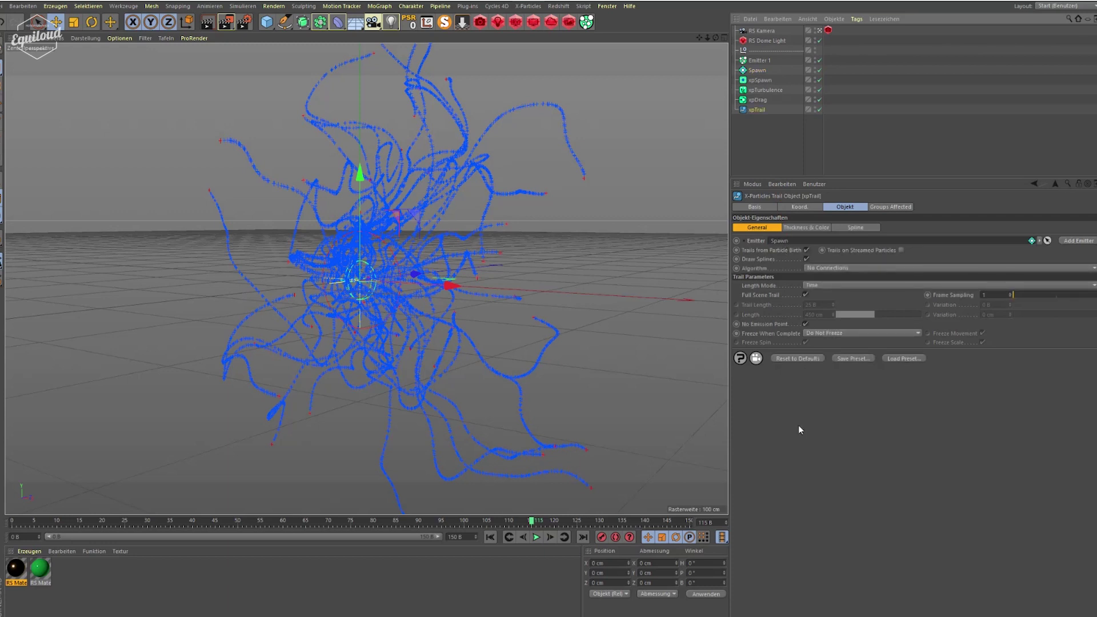
{"action": "left_click", "coordinate": [490, 537]}
{"action": "left_click", "coordinate": [536, 537]}
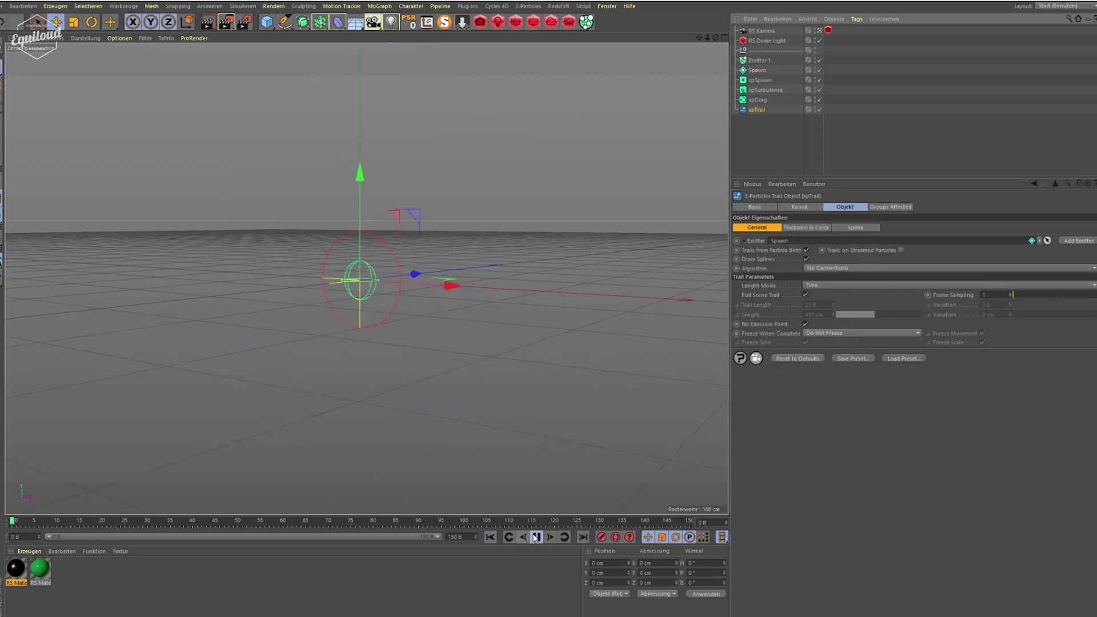
{"action": "left_click", "coordinate": [536, 537]}
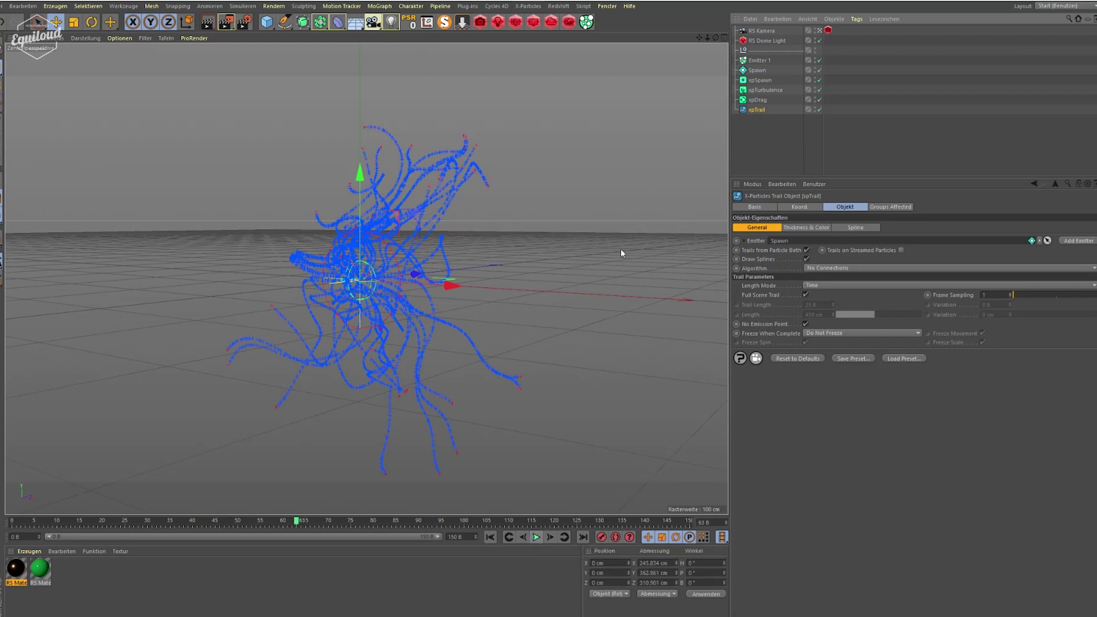
{"action": "left_click_drag", "start_coordinate": [715, 36], "coordinate": [716, 36]}
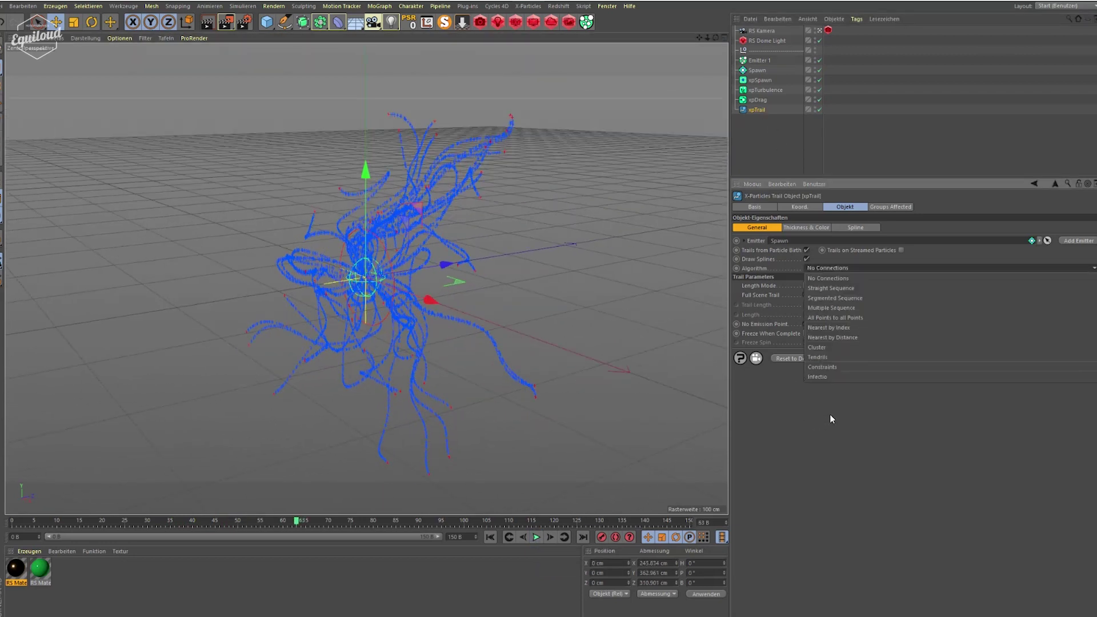
Set xpTrail Algorithm to Nearest by Distance and Distance Mode to Max. Number Within Distance
{"action": "left_click", "coordinate": [821, 338]}
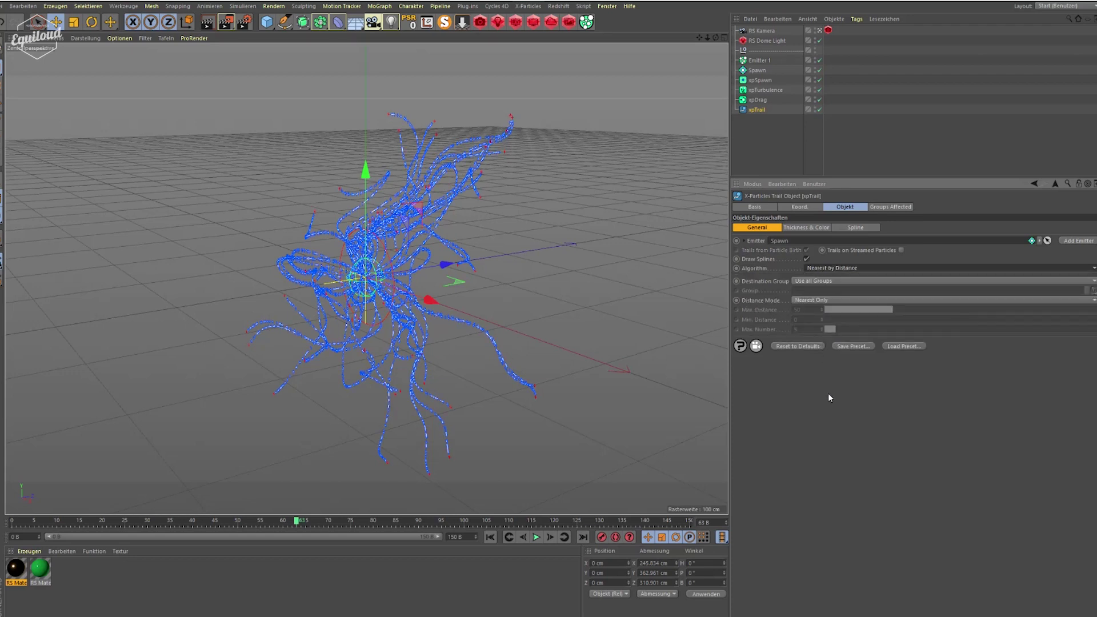
{"action": "left_click", "coordinate": [814, 300]}
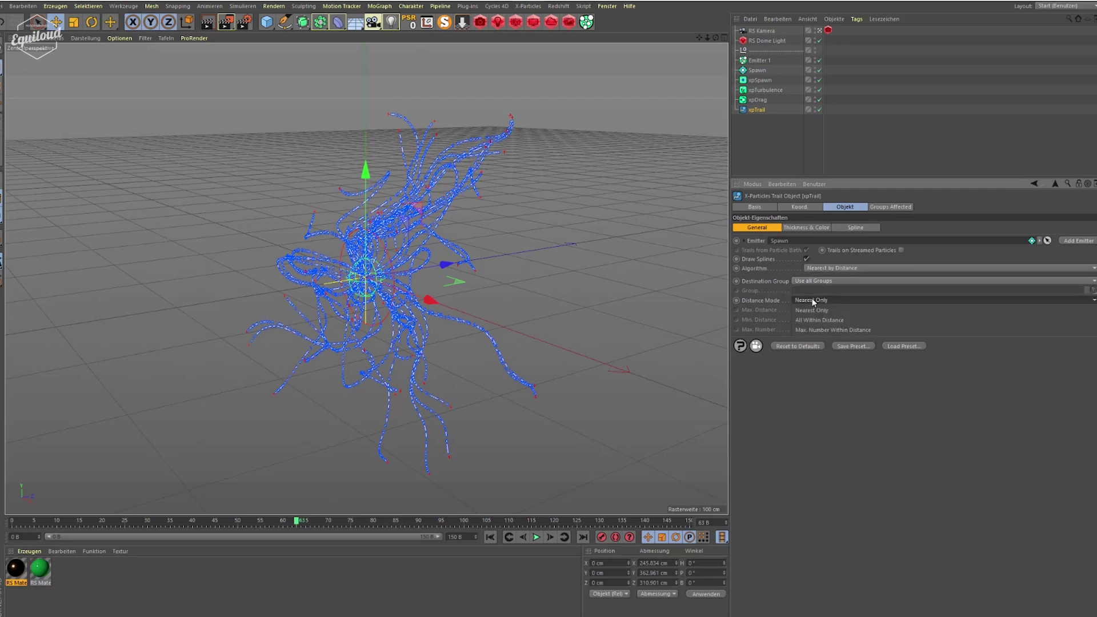
{"action": "left_click", "coordinate": [801, 331]}
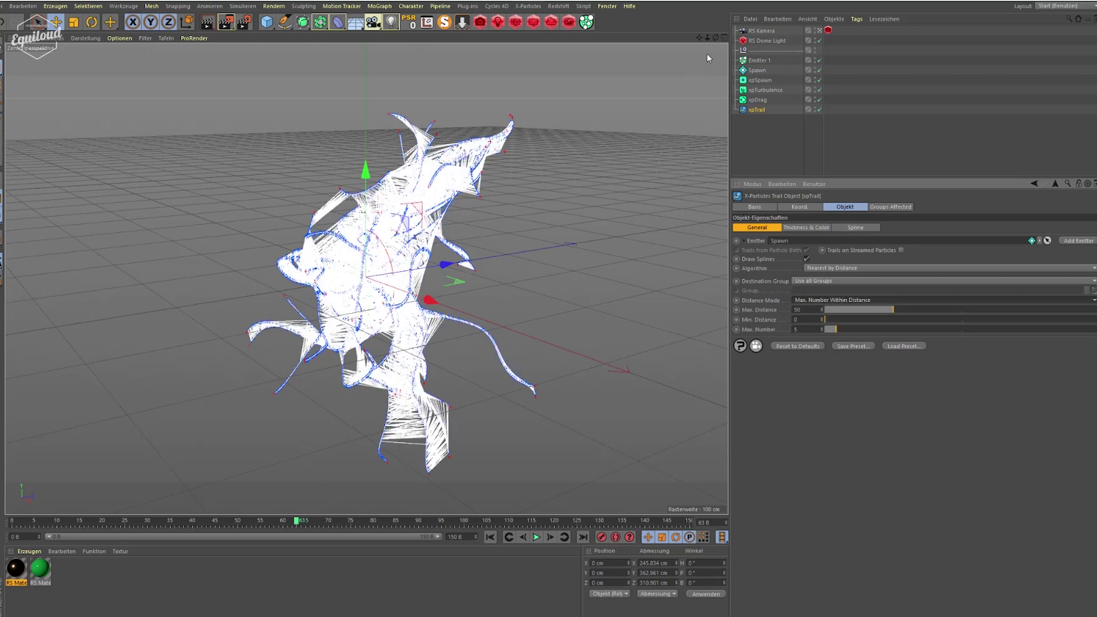
{"action": "left_click_drag", "start_coordinate": [716, 37], "coordinate": [452, 516]}
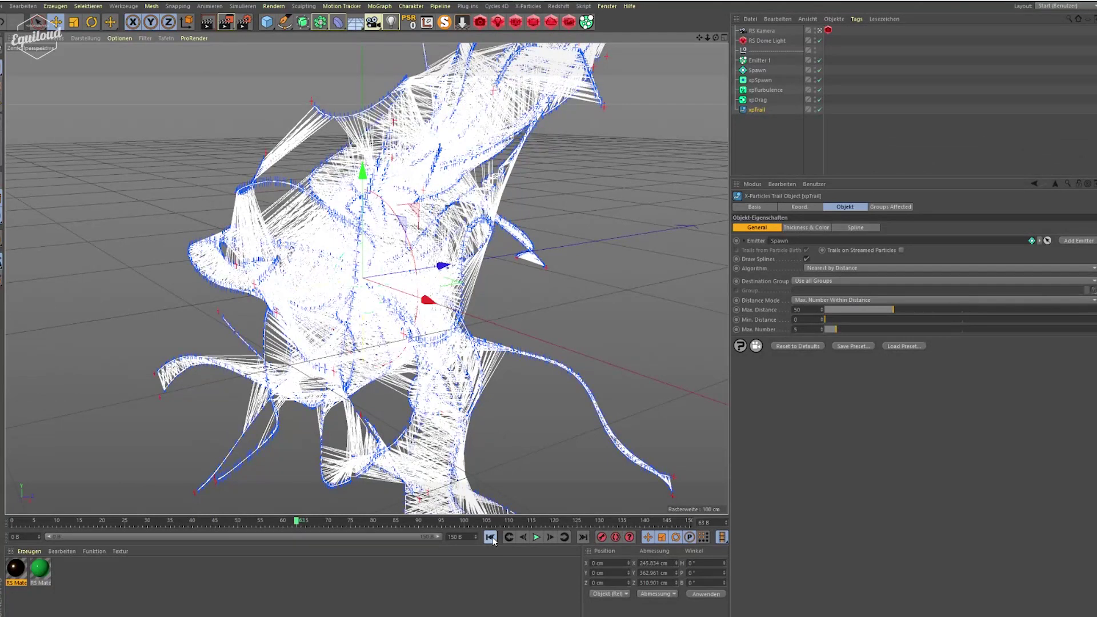
Replay the simulation and view the trail connections from a level front angle
{"action": "left_click", "coordinate": [490, 537]}
{"action": "left_click", "coordinate": [536, 537]}
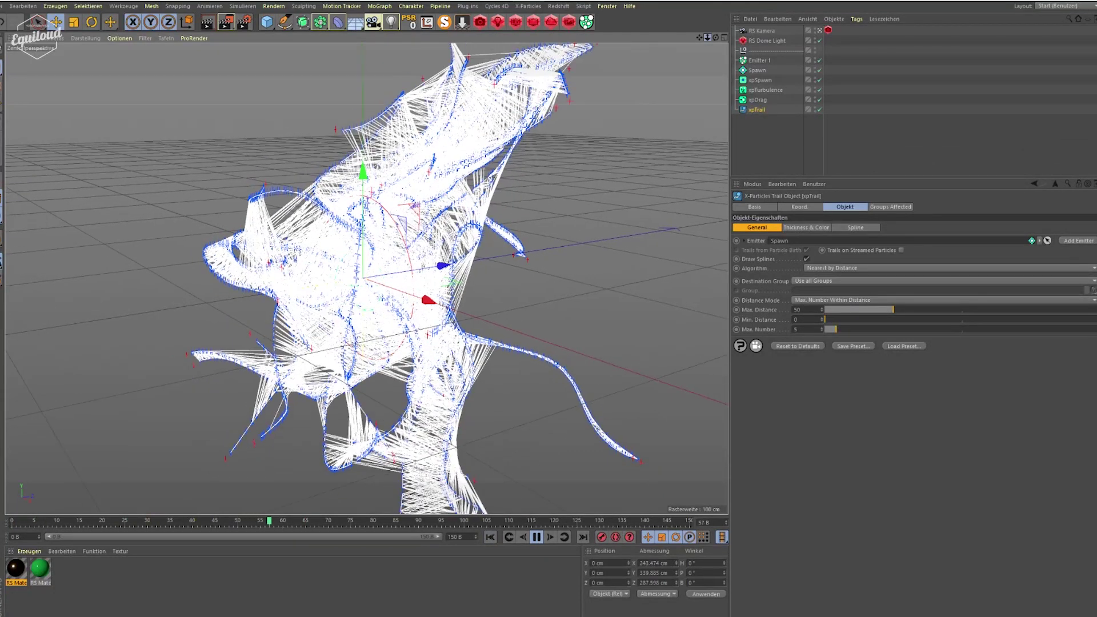
{"action": "left_click_drag", "start_coordinate": [716, 37], "coordinate": [559, 465]}
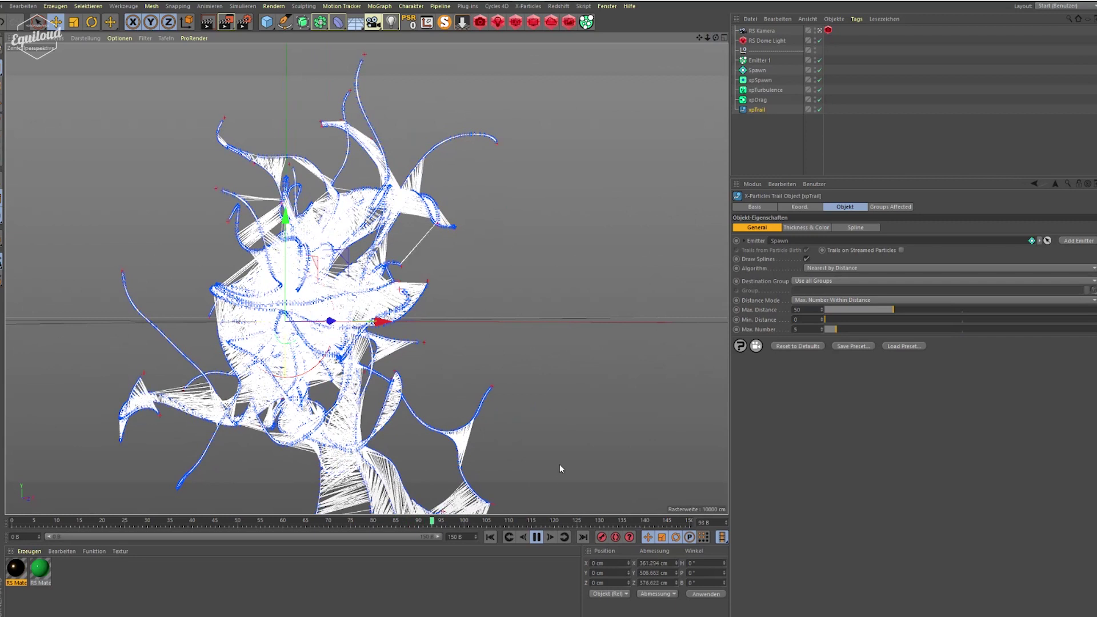
{"action": "left_click", "coordinate": [537, 538]}
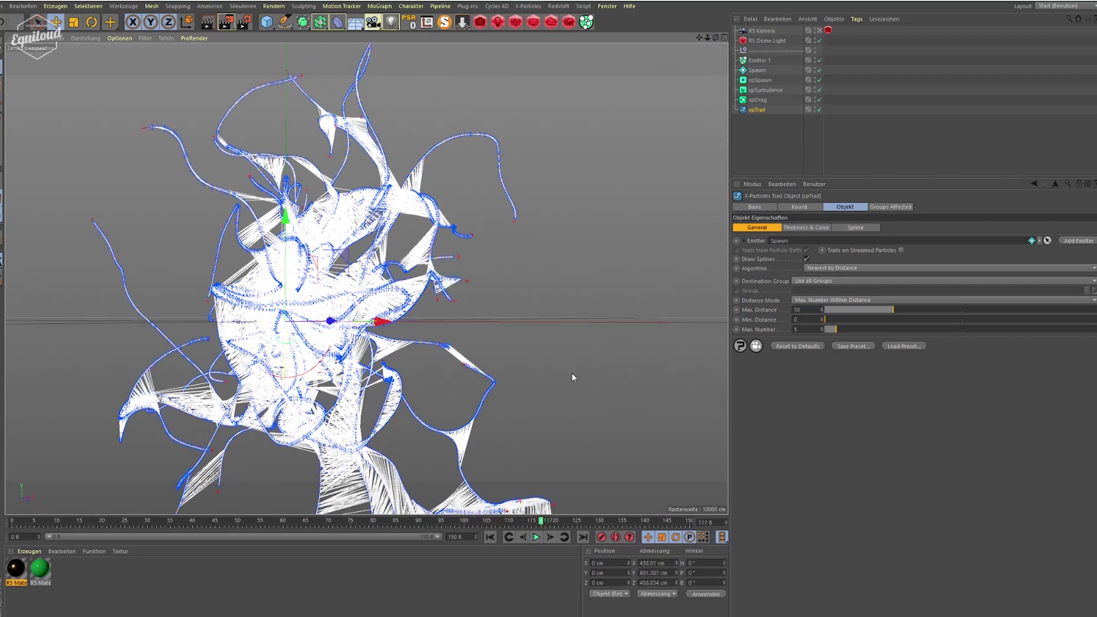
Set xpTrail Max. Distance to 30 and Max. Number to 3, then replay the result
{"action": "double_click", "coordinate": [808, 310]}
{"action": "type", "text": "30"}
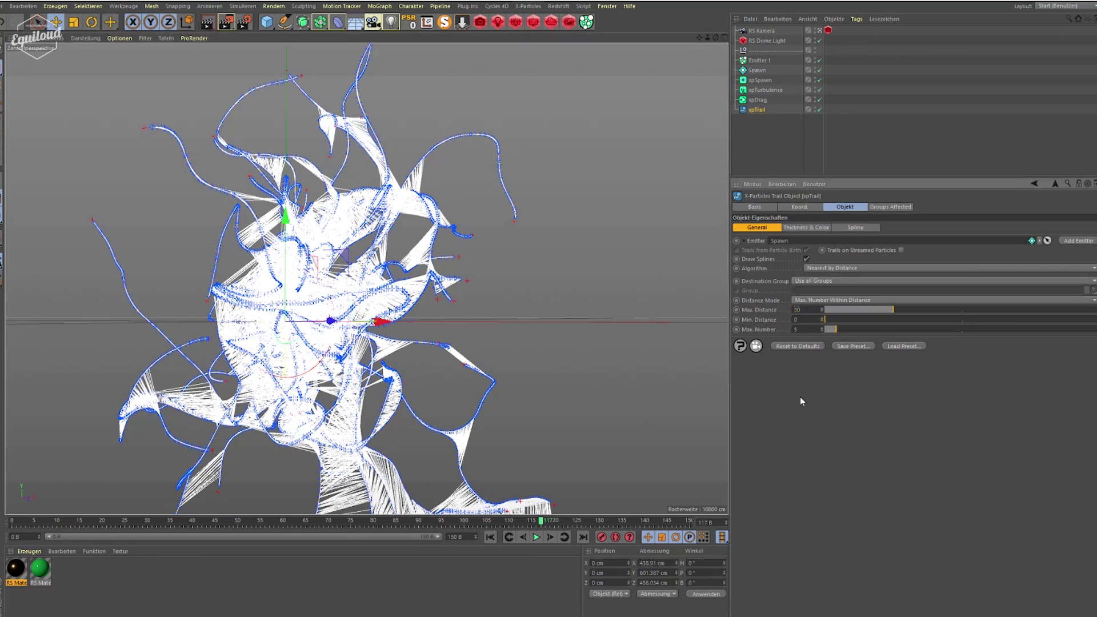
{"action": "key", "text": "Return"}
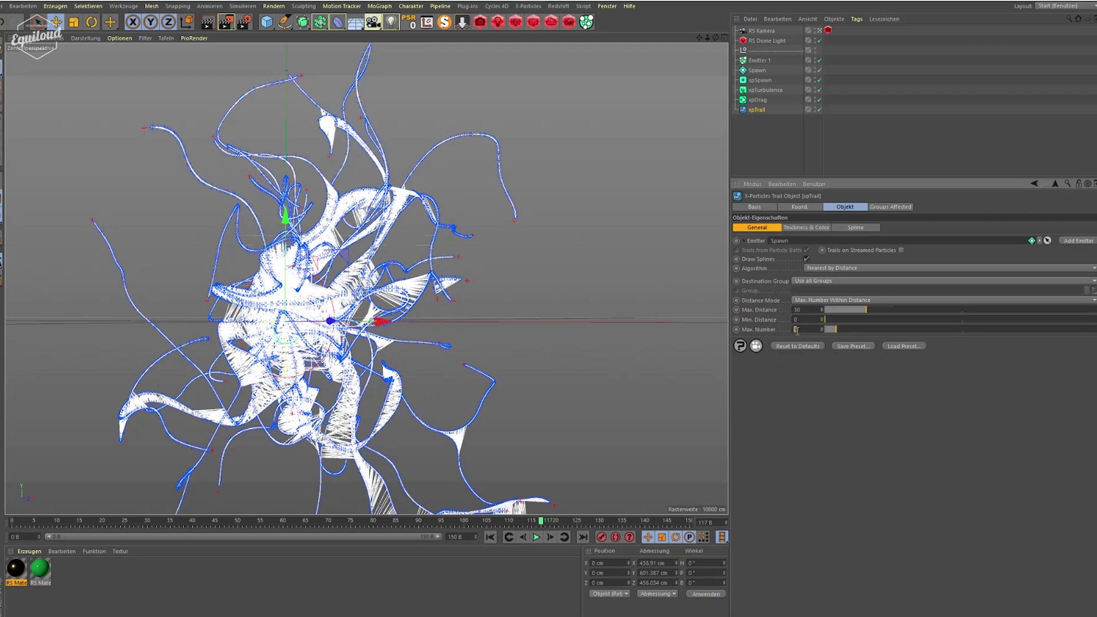
{"action": "type", "text": "3"}
{"action": "key", "text": "Return"}
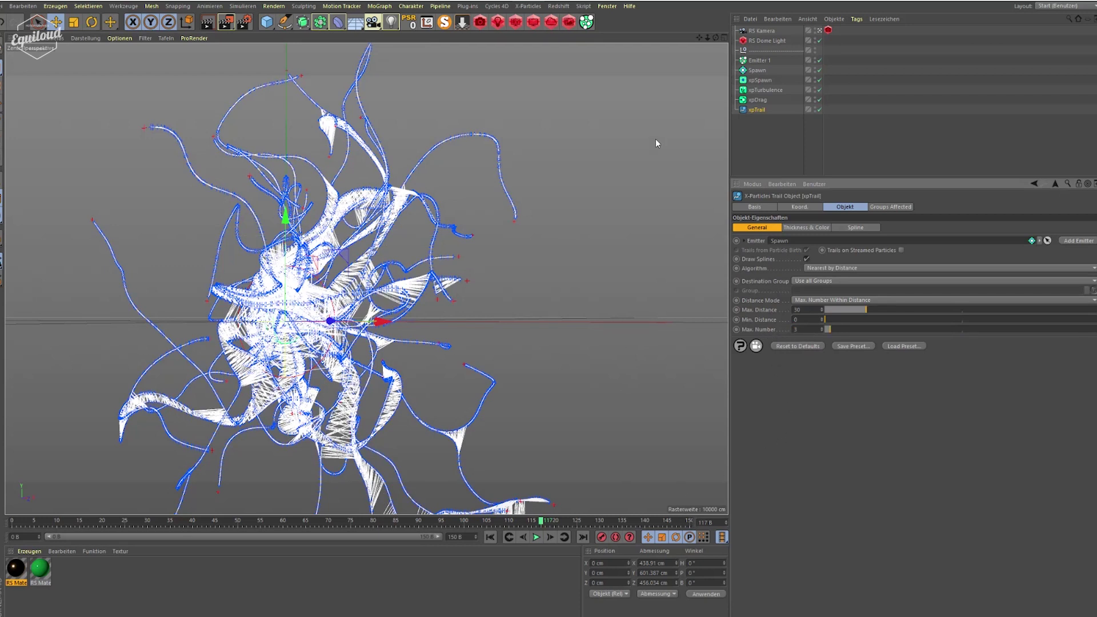
{"action": "left_click_drag", "start_coordinate": [700, 38], "coordinate": [696, 144]}
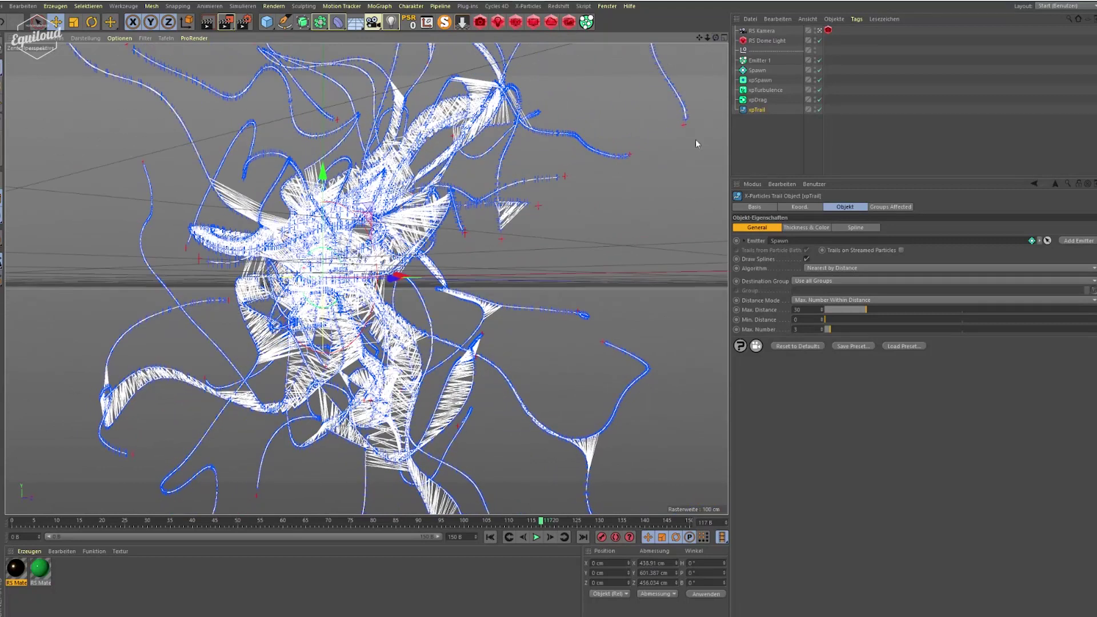
{"action": "left_click", "coordinate": [490, 537]}
{"action": "left_click", "coordinate": [536, 537]}
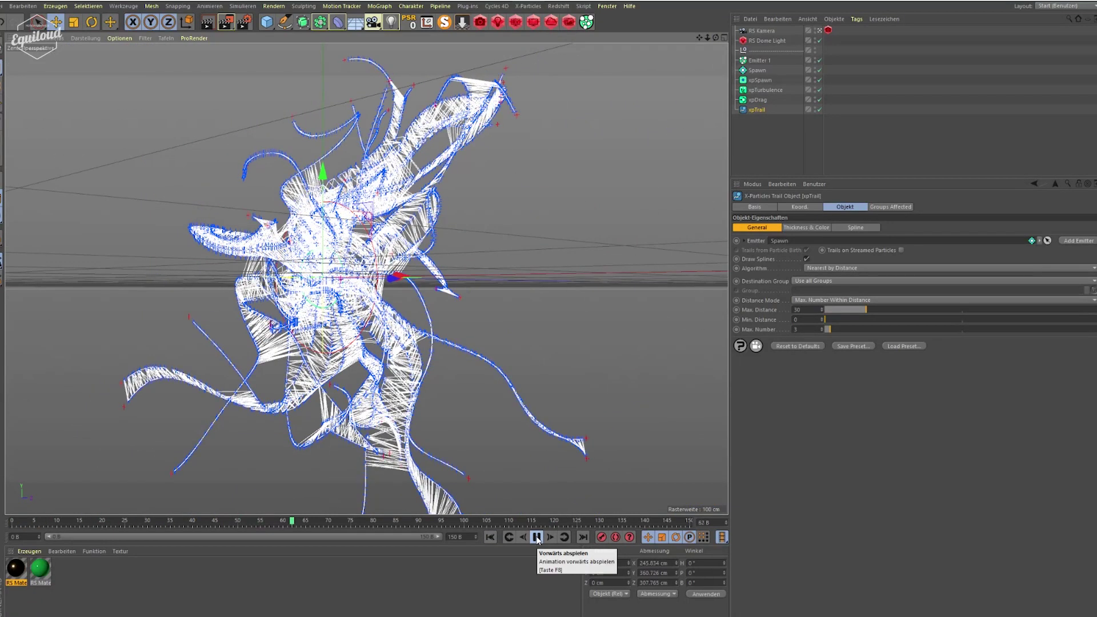
{"action": "left_click", "coordinate": [536, 537]}
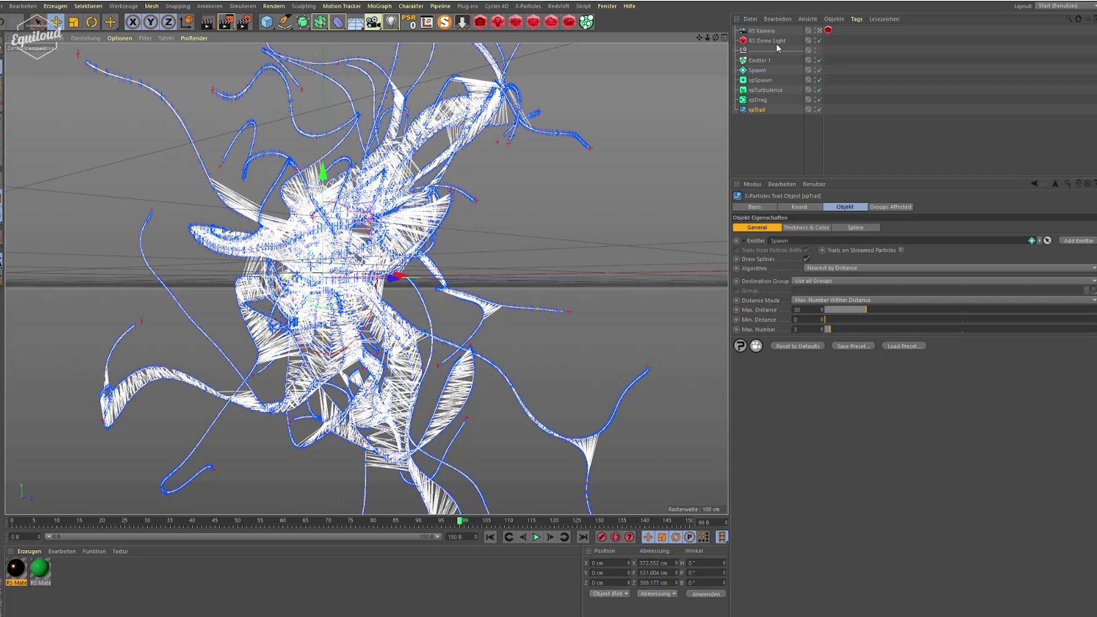
Launch the Redshift IPR window from the Redshift toolbar and nudge it into place
{"action": "left_click", "coordinate": [530, 25]}
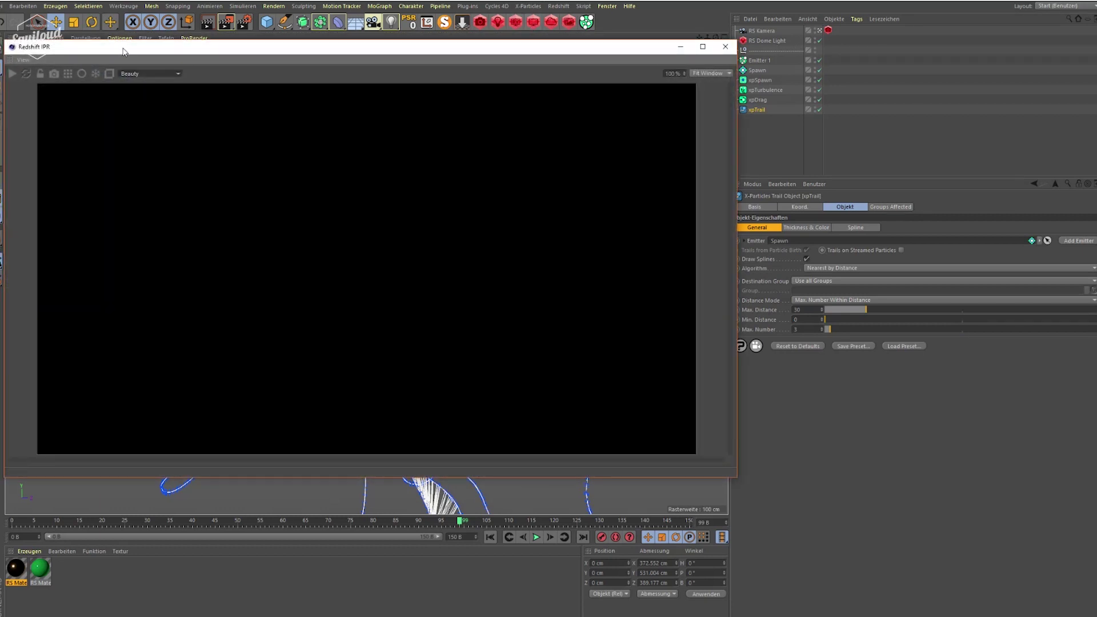
{"action": "left_click_drag", "start_coordinate": [124, 51], "coordinate": [122, 44]}
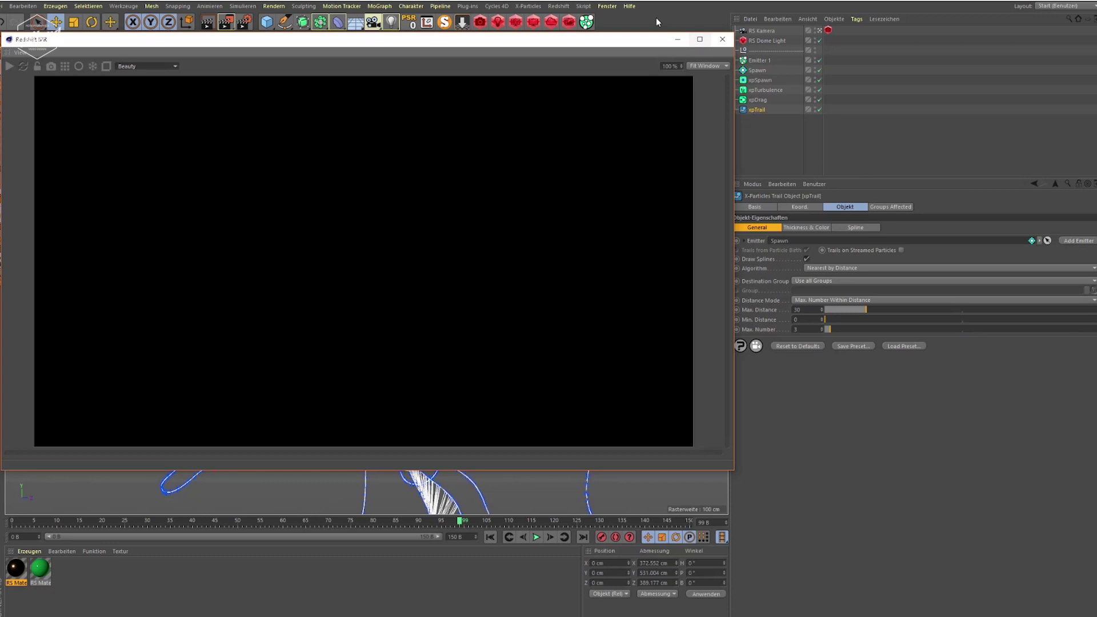
Add a Redshift Object tag to xpTrail rendering Hair Strands at 0.15 thickness
{"action": "right_click", "coordinate": [757, 111]}
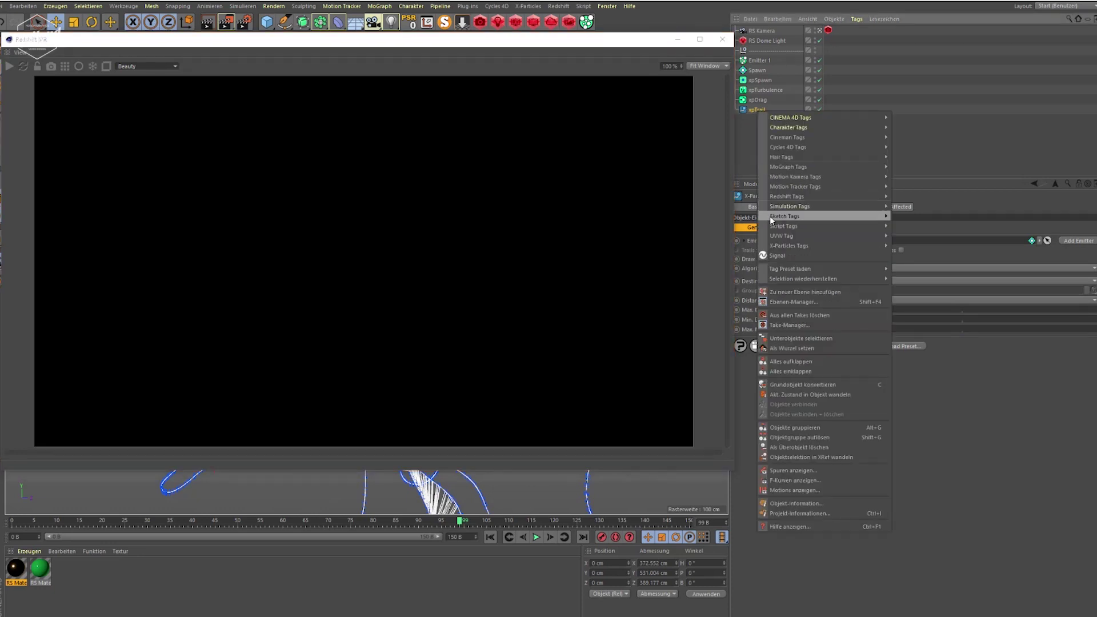
{"action": "mouse_move", "coordinate": [783, 198]}
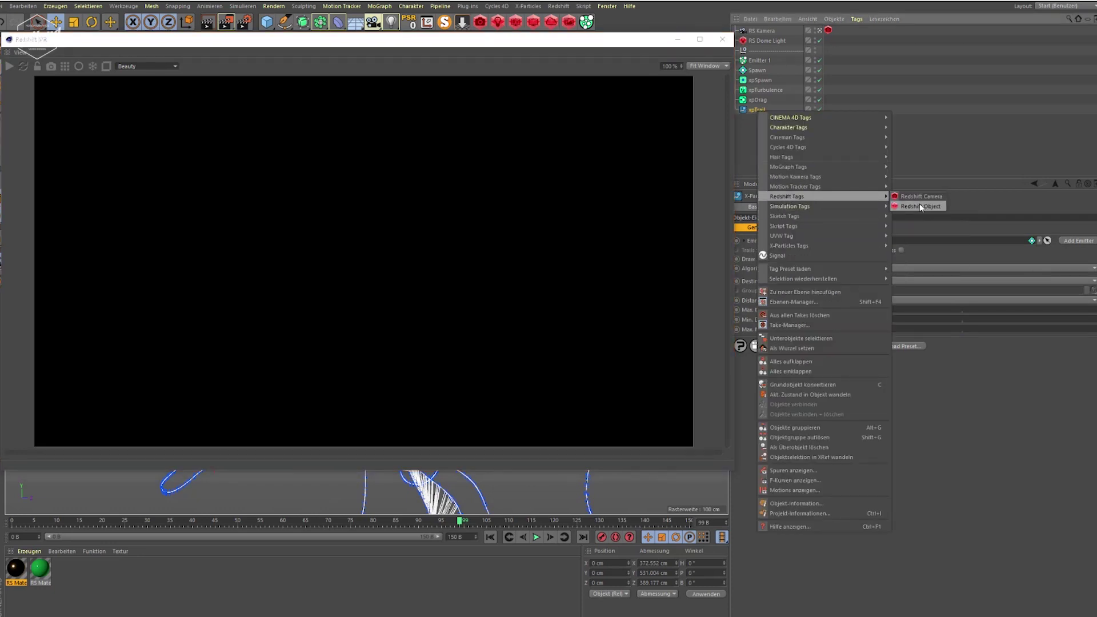
{"action": "left_click", "coordinate": [920, 206]}
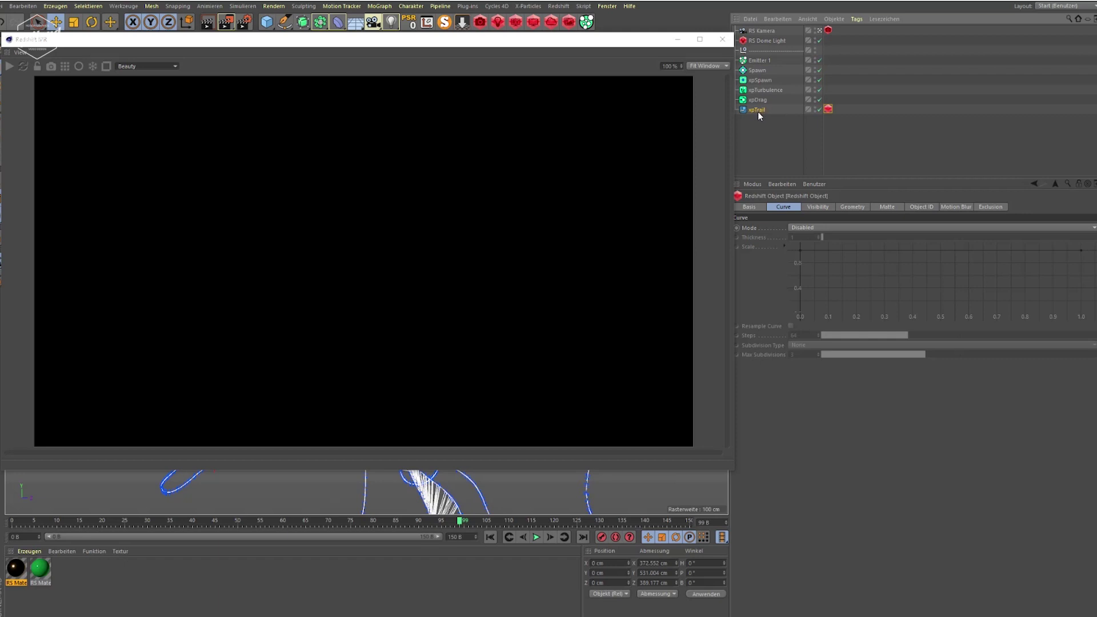
{"action": "left_click", "coordinate": [805, 228]}
{"action": "left_click", "coordinate": [800, 249]}
{"action": "key", "text": "Tab"}
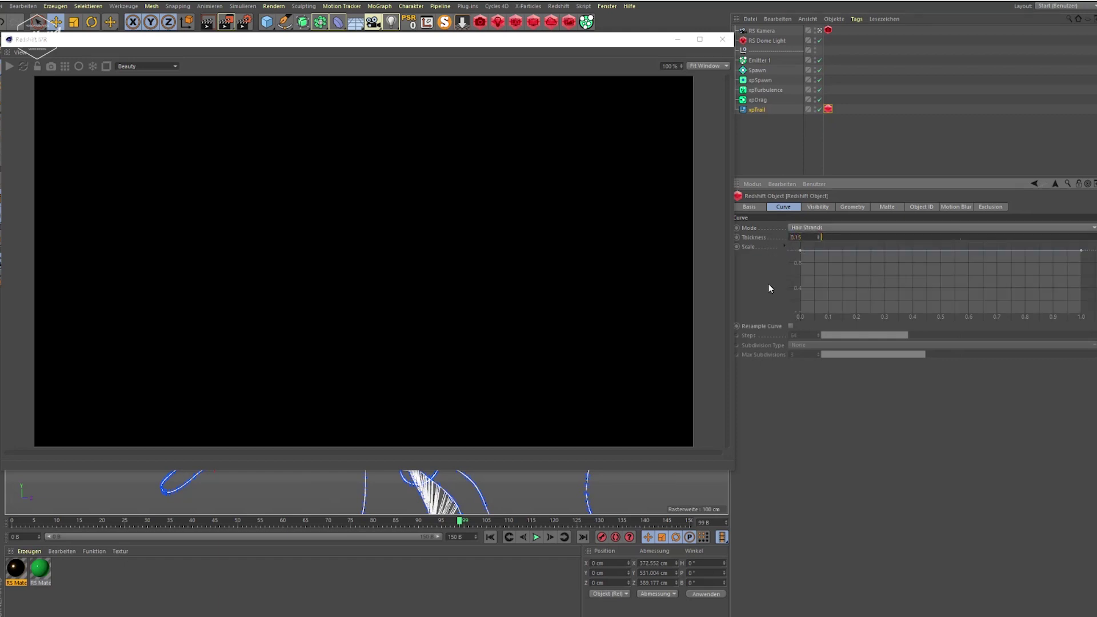
Bell-shape the strand Scale curve to taper both ends, and apply the green RS material to xpTrail
{"action": "left_click", "coordinate": [941, 250], "text": "ctrl"}
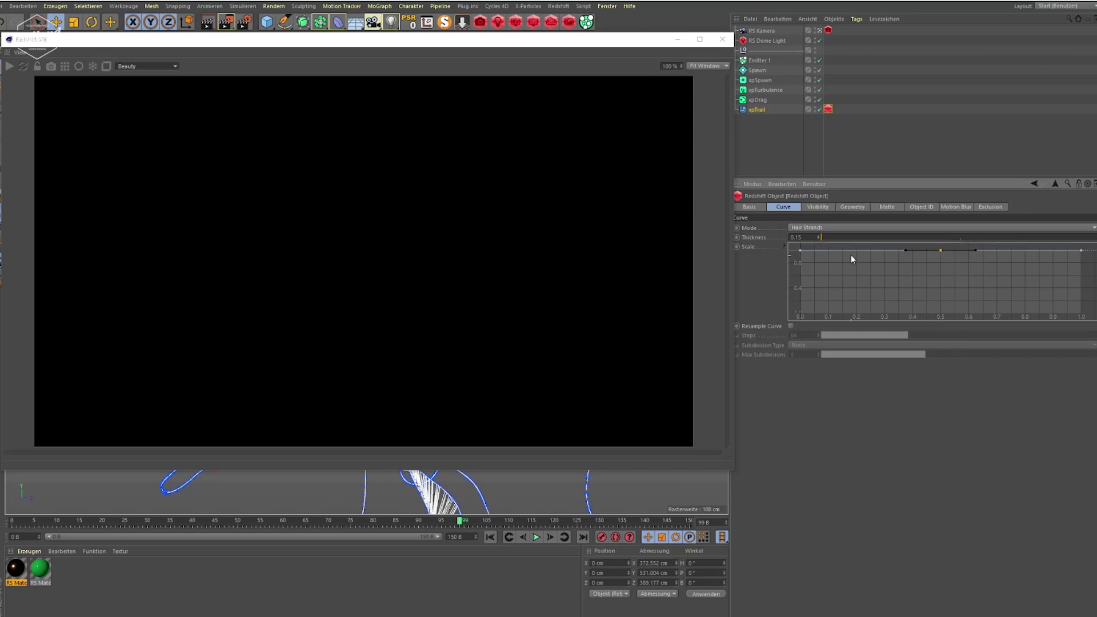
{"action": "left_click", "coordinate": [800, 250]}
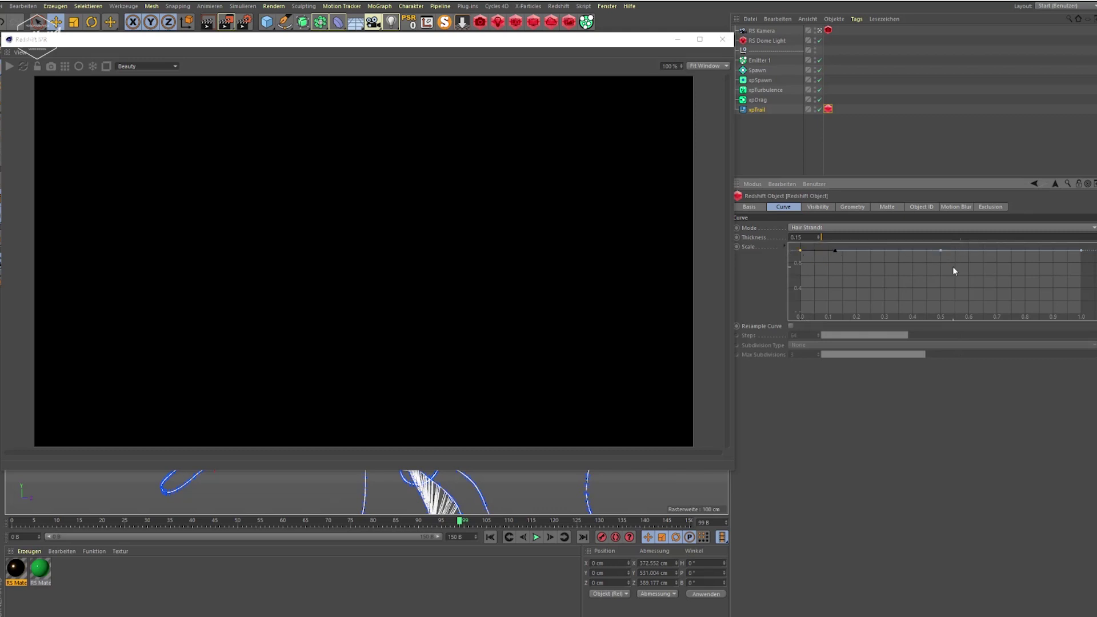
{"action": "left_click", "coordinate": [1082, 251]}
{"action": "left_click_drag", "start_coordinate": [799, 251], "coordinate": [787, 289]}
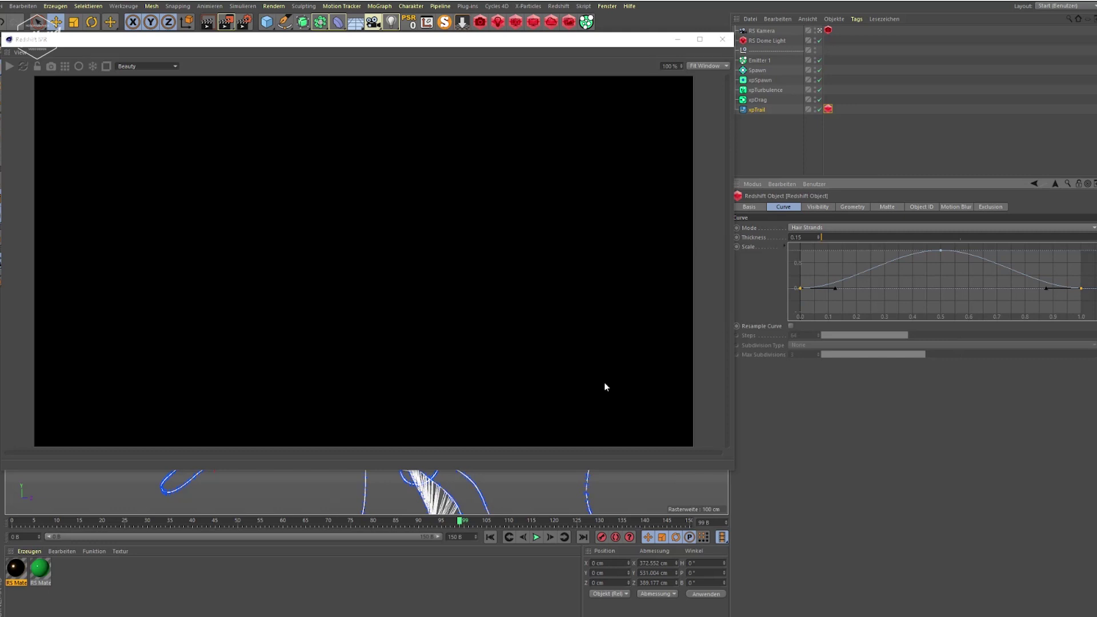
{"action": "left_click_drag", "start_coordinate": [41, 569], "coordinate": [760, 108]}
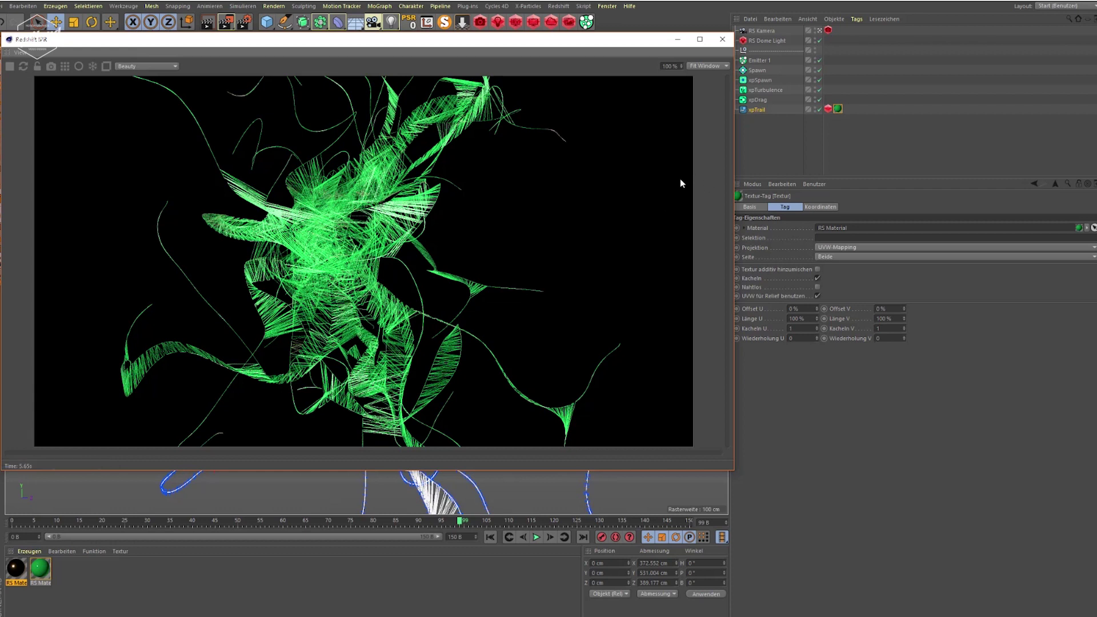
Shift the Redshift IPR window down slightly and narrow it from its right edge
{"action": "left_click_drag", "start_coordinate": [649, 46], "coordinate": [648, 56]}
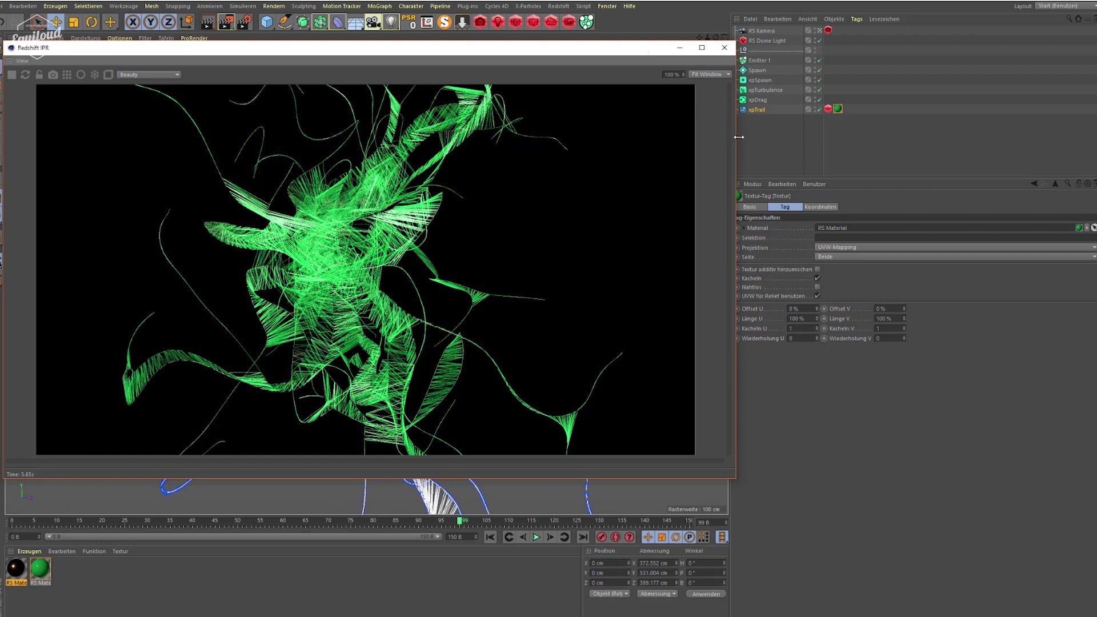
{"action": "left_click_drag", "start_coordinate": [736, 139], "coordinate": [690, 139]}
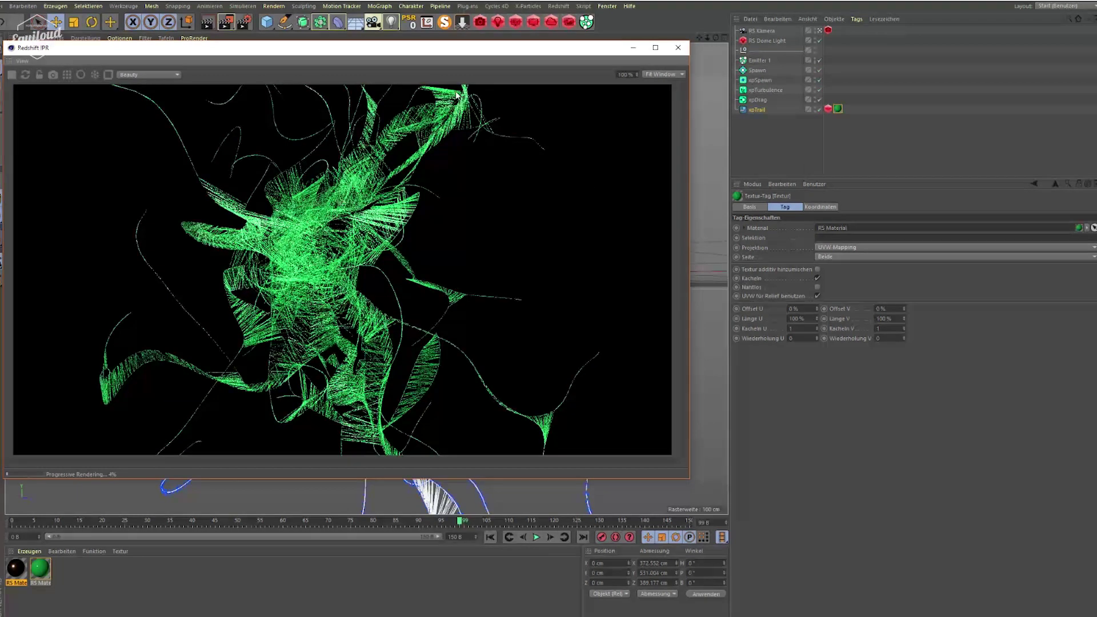
Add an xpSkinner from X-Particles Generators and place it below xpTrail in the Object Manager
{"action": "left_click", "coordinate": [558, 6]}
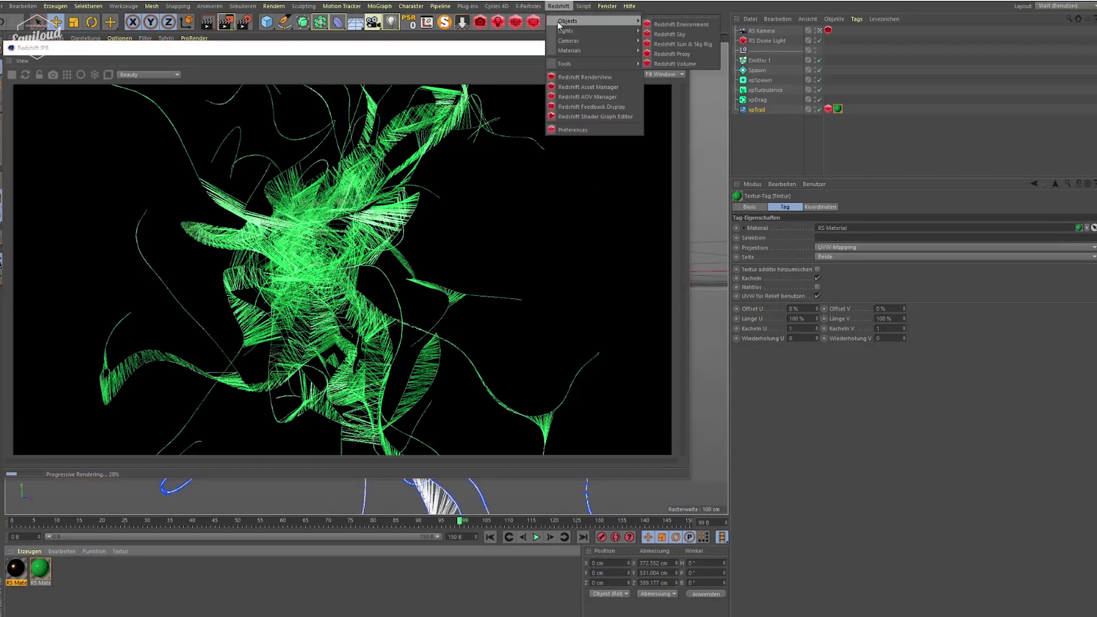
{"action": "mouse_move", "coordinate": [558, 65]}
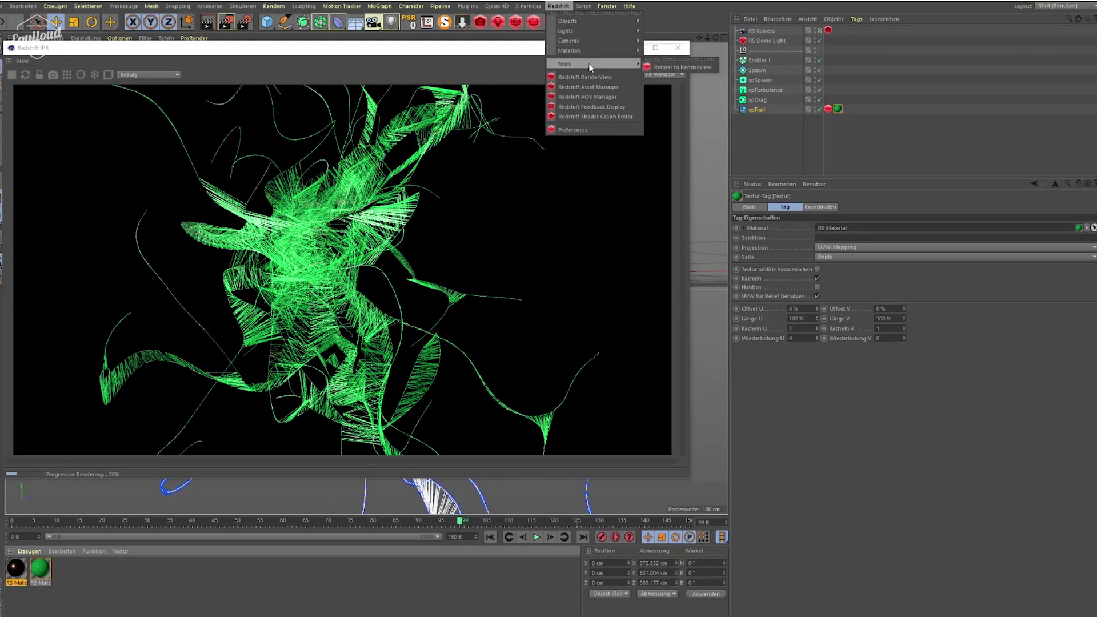
{"action": "mouse_move", "coordinate": [530, 12]}
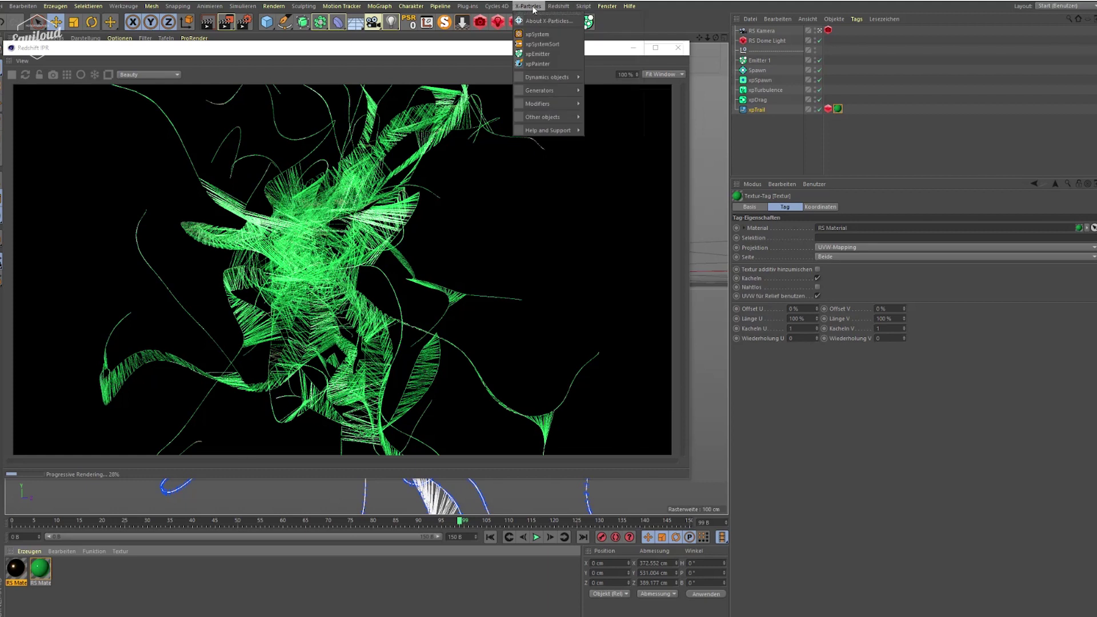
{"action": "mouse_move", "coordinate": [537, 90]}
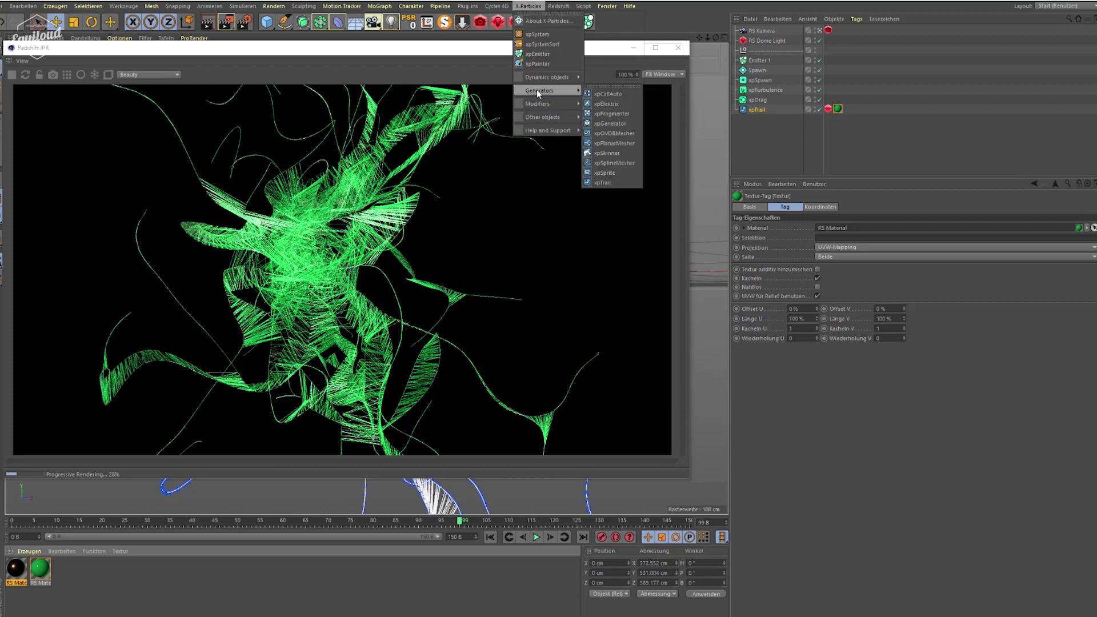
{"action": "left_click", "coordinate": [601, 152]}
{"action": "left_click_drag", "start_coordinate": [754, 29], "coordinate": [807, 389]}
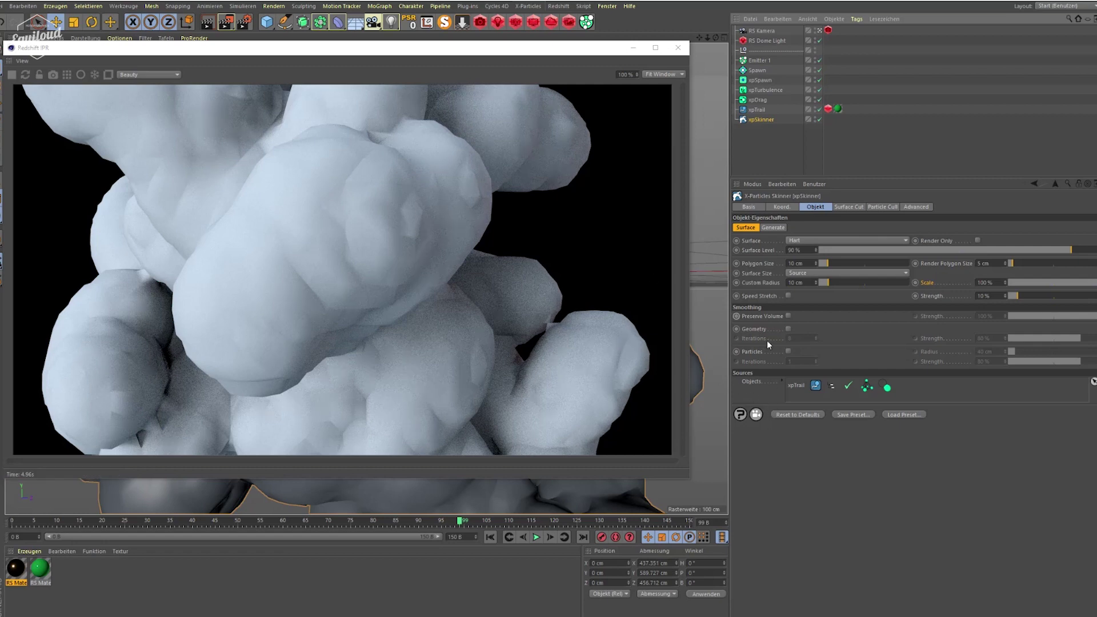
Enable xpSkinner Smoothing Geometry with 16 iterations and set Scale to 30 %
{"action": "left_click", "coordinate": [789, 329]}
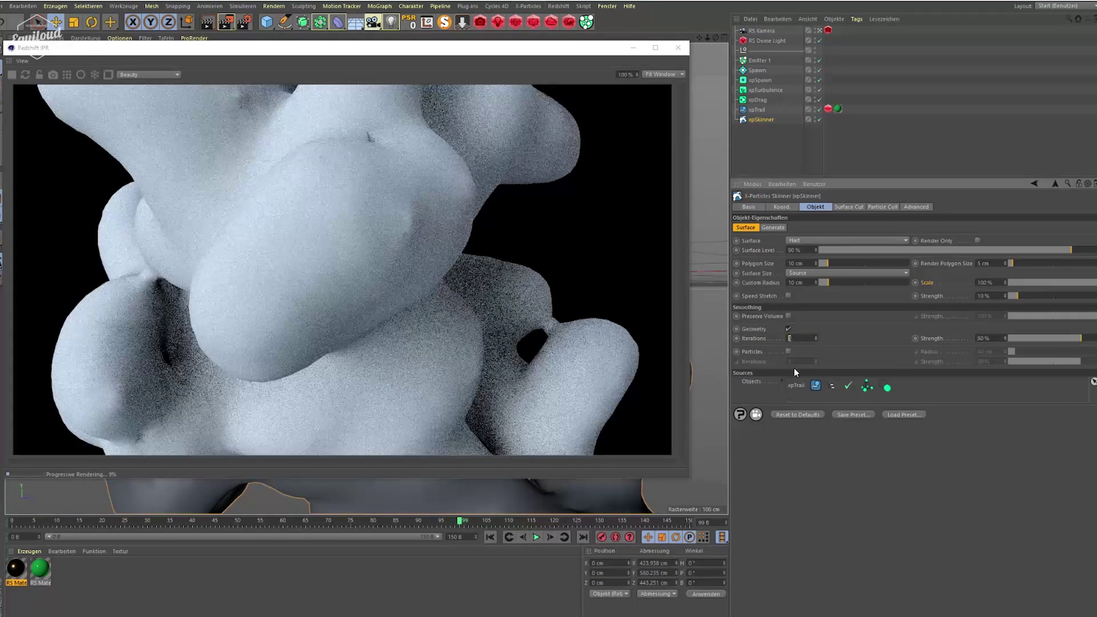
{"action": "type", "text": "16"}
{"action": "key", "text": "Return"}
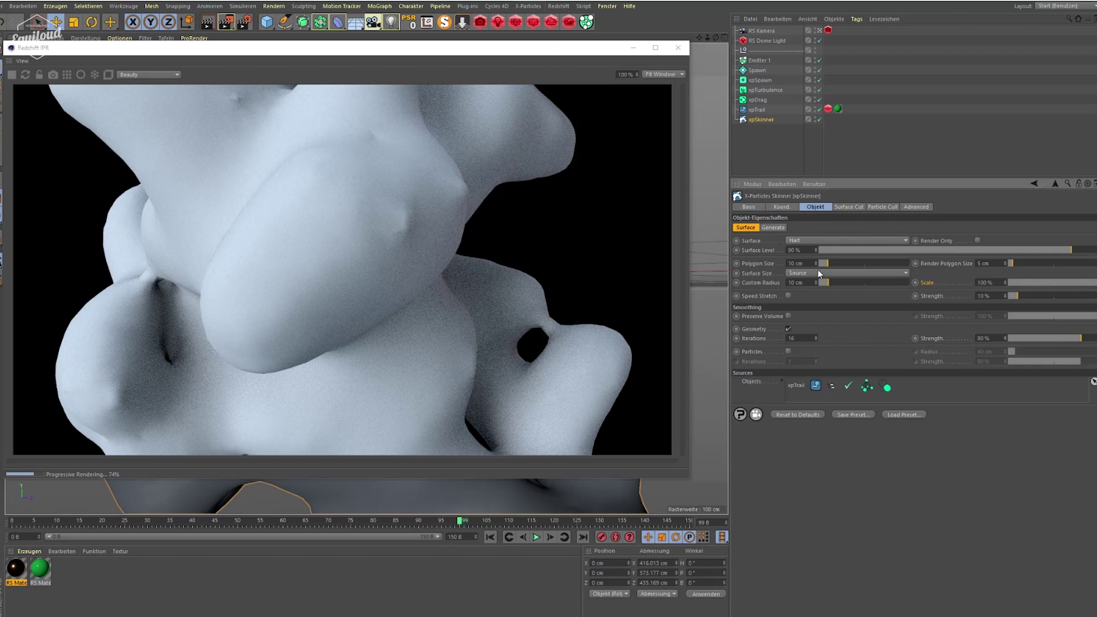
{"action": "double_click", "coordinate": [994, 281]}
{"action": "type", "text": "30"}
{"action": "key", "text": "Return"}
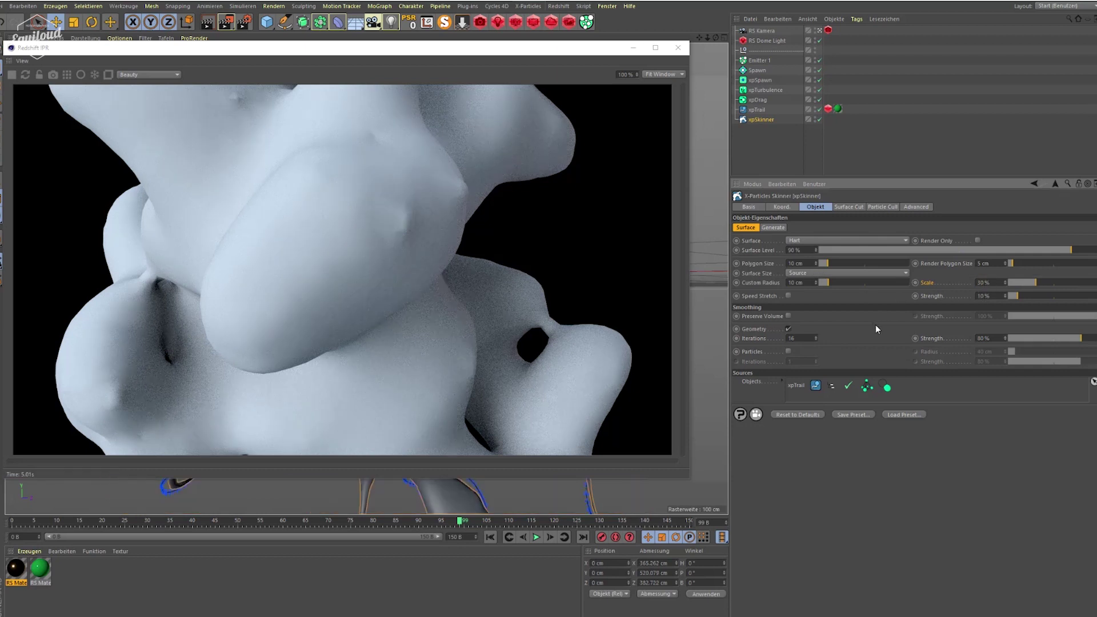
Set xpSkinner Polygon Size to 3 cm and Custom Radius to 5 cm
{"action": "double_click", "coordinate": [803, 264]}
{"action": "type", "text": "3"}
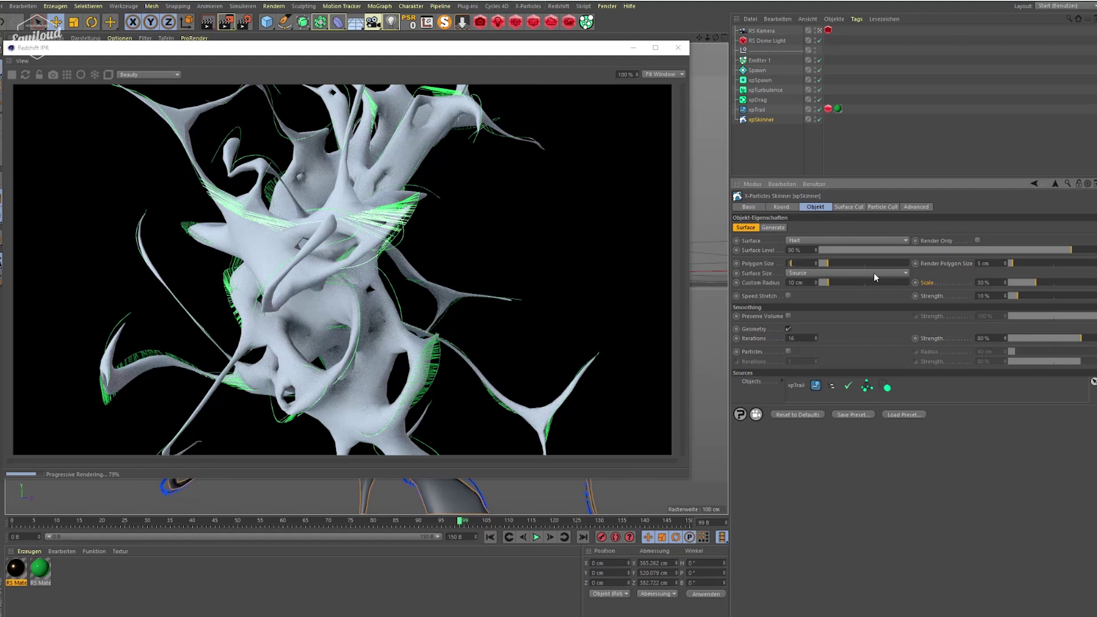
{"action": "double_click", "coordinate": [984, 263]}
{"action": "type", "text": "3"}
{"action": "key", "text": "Return"}
{"action": "double_click", "coordinate": [804, 283]}
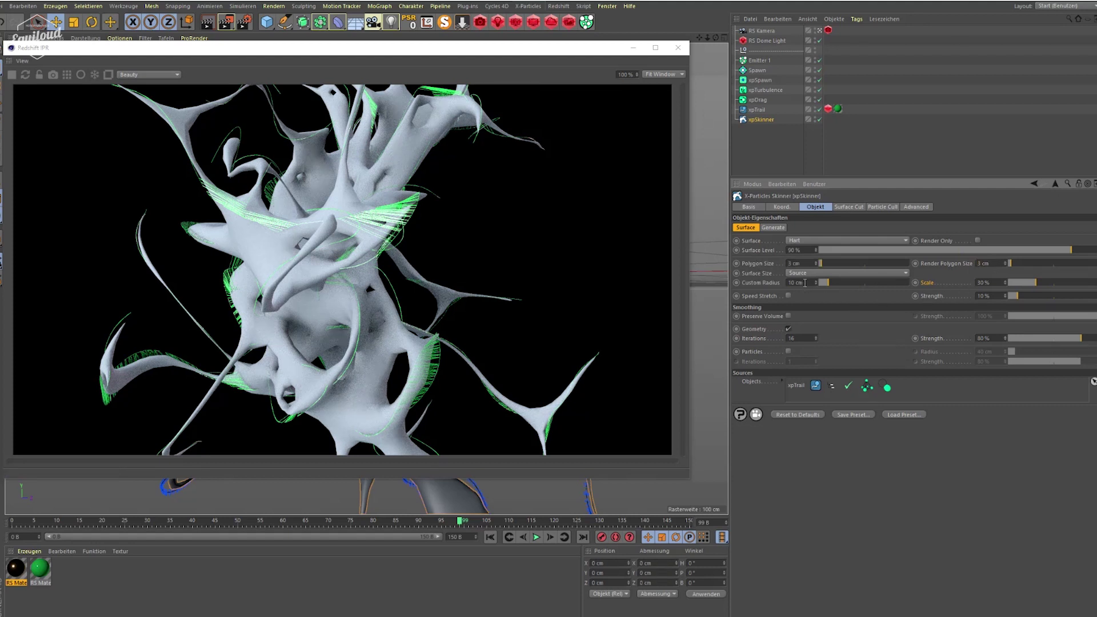
{"action": "type", "text": "5"}
{"action": "key", "text": "Return"}
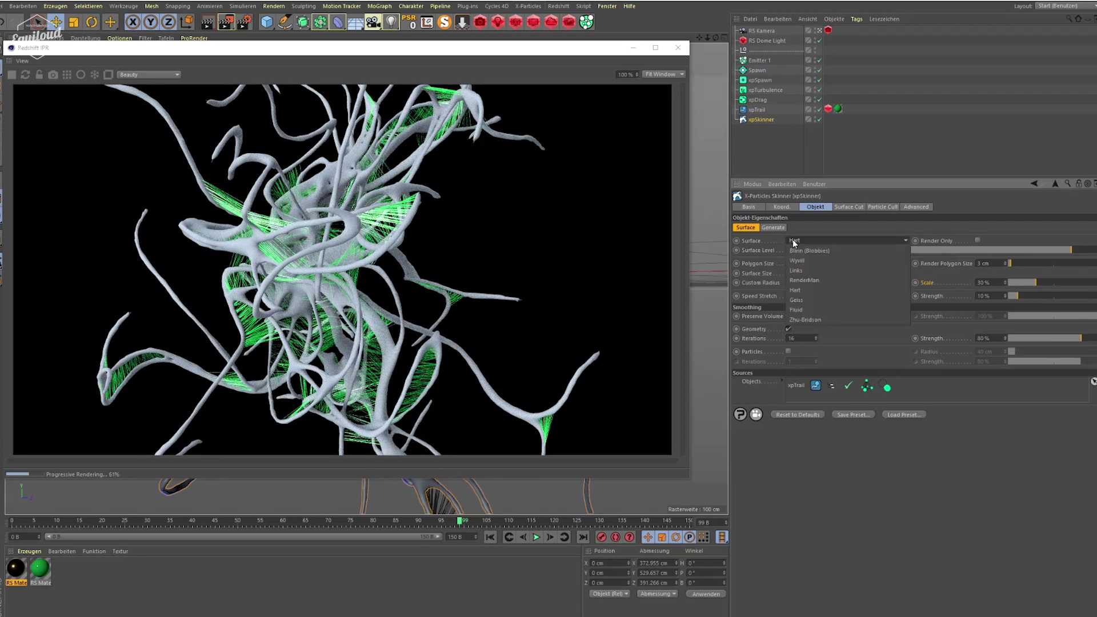
Set xpSkinner Surface to RenderMan, Scale to 20 %, and Custom Radius to 4 cm
{"action": "left_click", "coordinate": [793, 240]}
{"action": "left_click", "coordinate": [799, 281]}
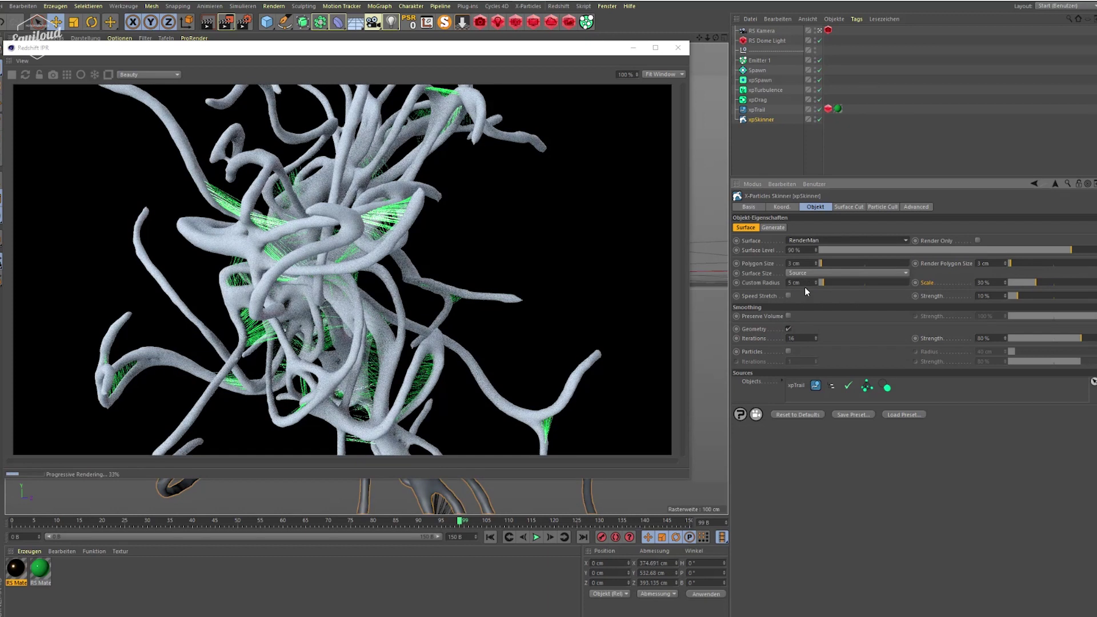
{"action": "double_click", "coordinate": [995, 282]}
{"action": "type", "text": "20"}
{"action": "key", "text": "Return"}
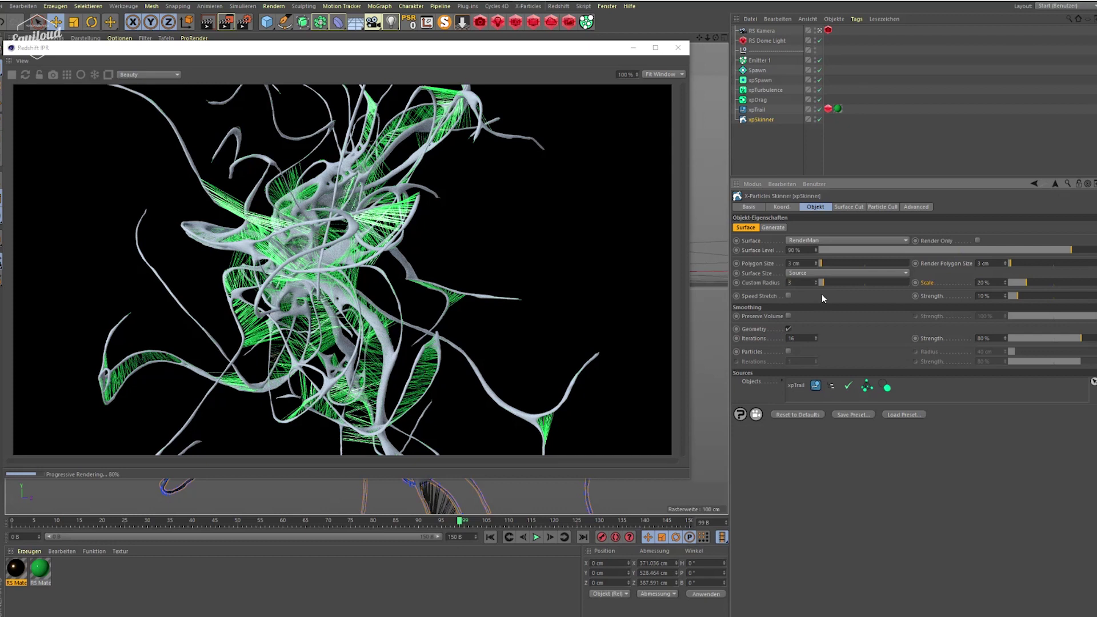
{"action": "type", "text": "3"}
{"action": "key", "text": "Return"}
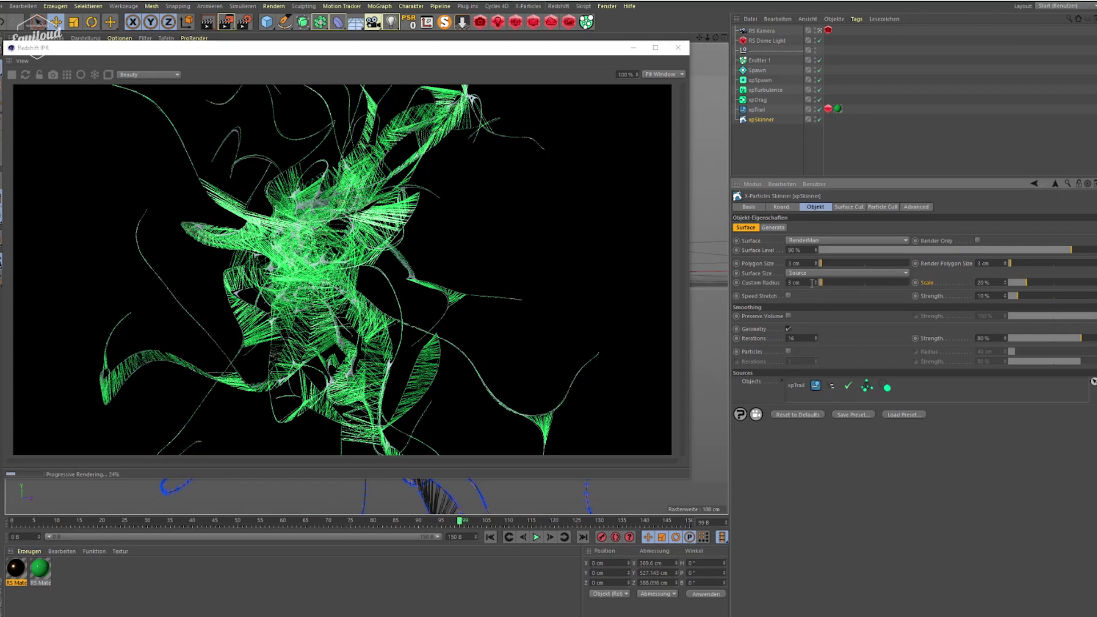
{"action": "double_click", "coordinate": [812, 283]}
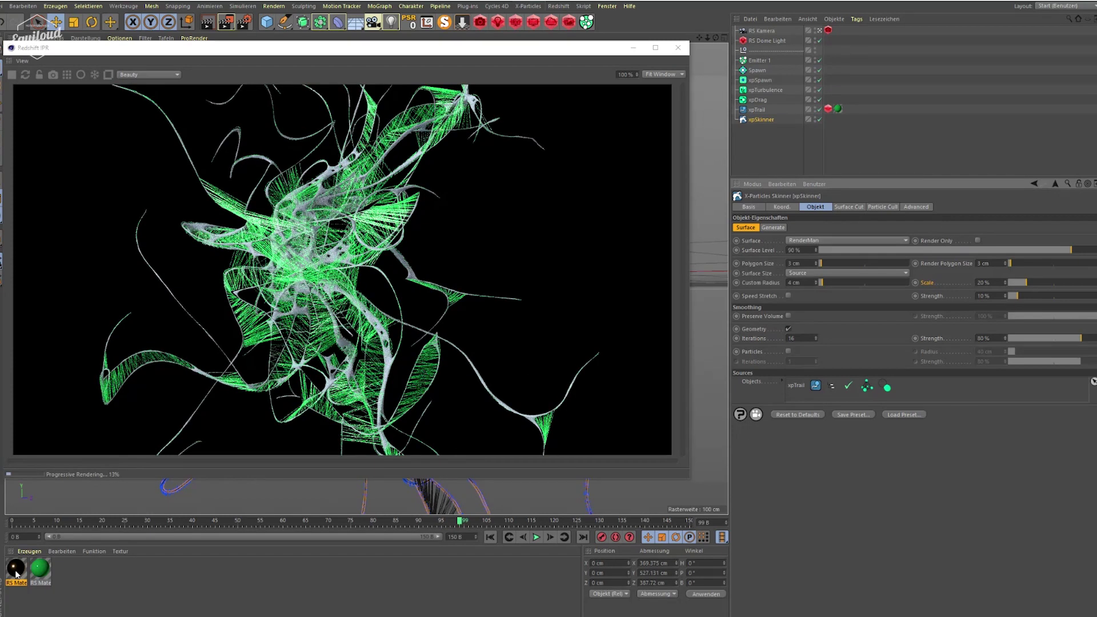
Assign RS Material.1 to xpSkinner as its texture tag
{"action": "left_click_drag", "start_coordinate": [763, 129], "coordinate": [768, 121]}
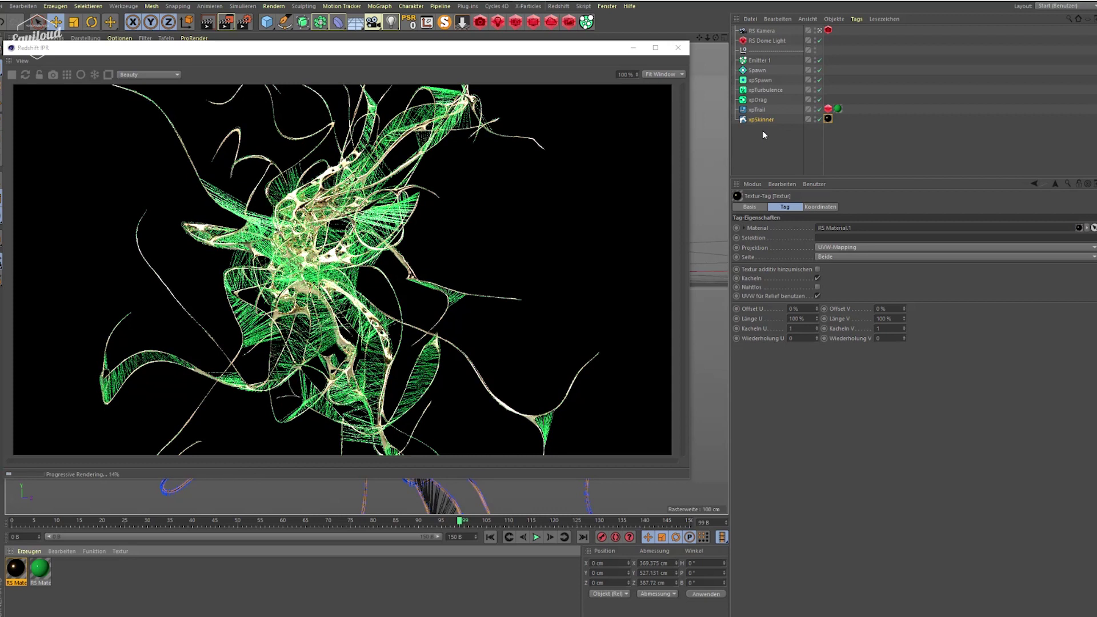